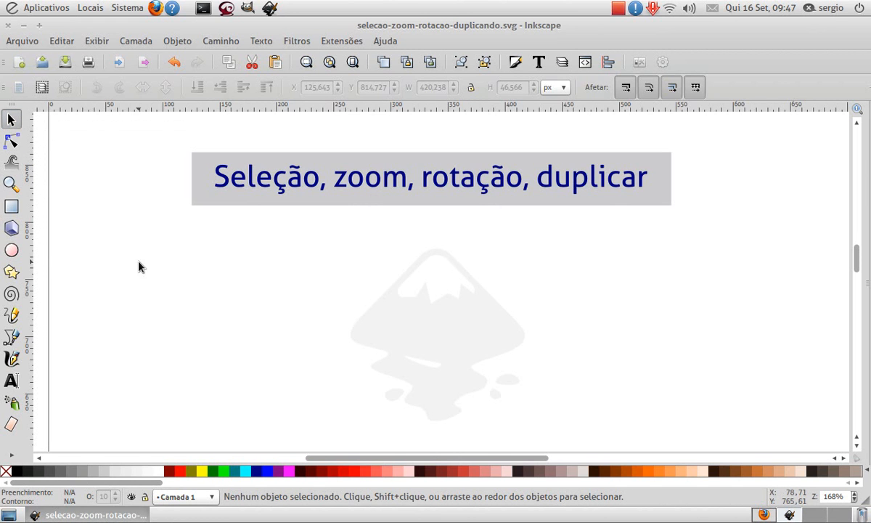
{"action": "left_click", "coordinate": [11, 207]}
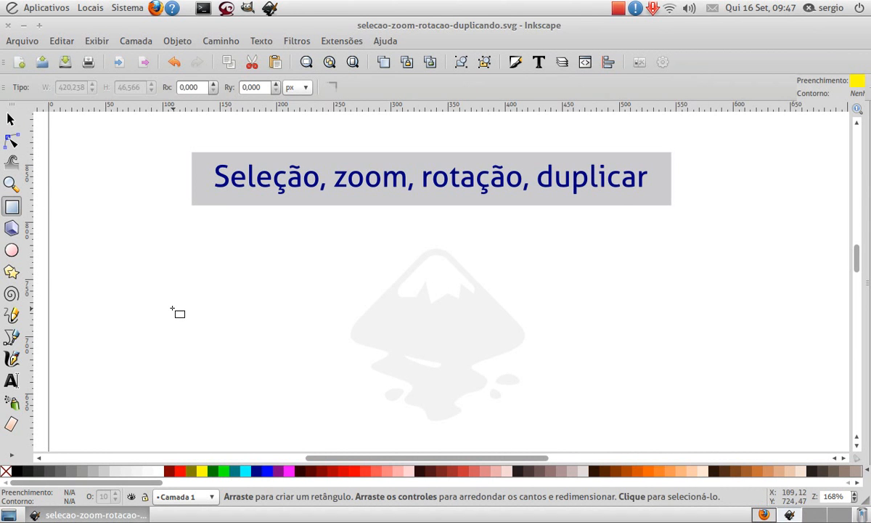
{"action": "key", "text": "s"}
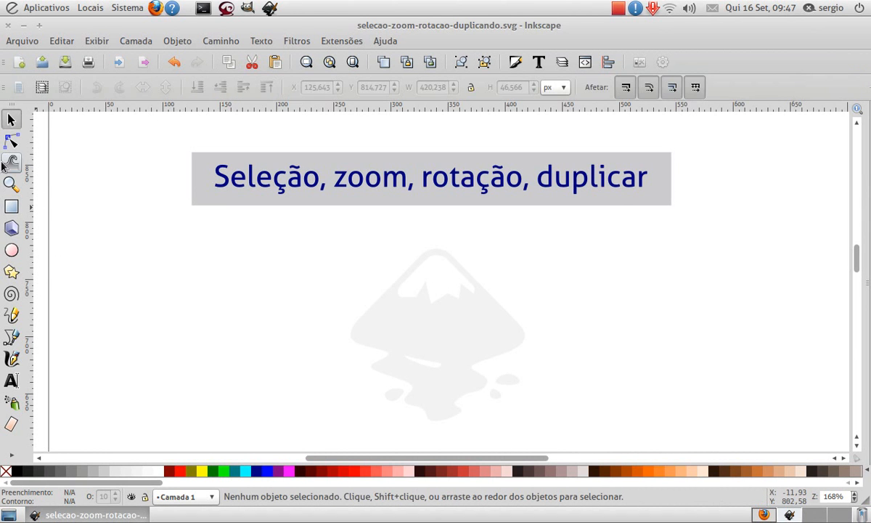
{"action": "left_click", "coordinate": [13, 253]}
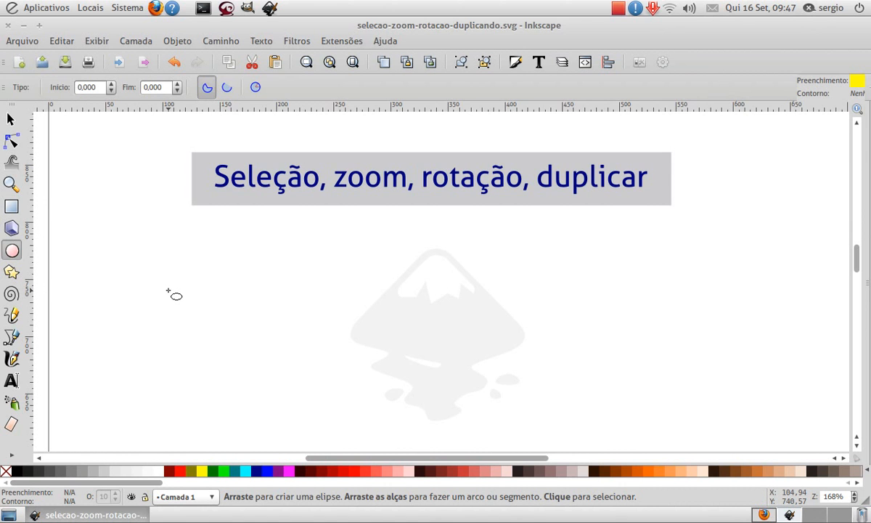
{"action": "key", "text": "s"}
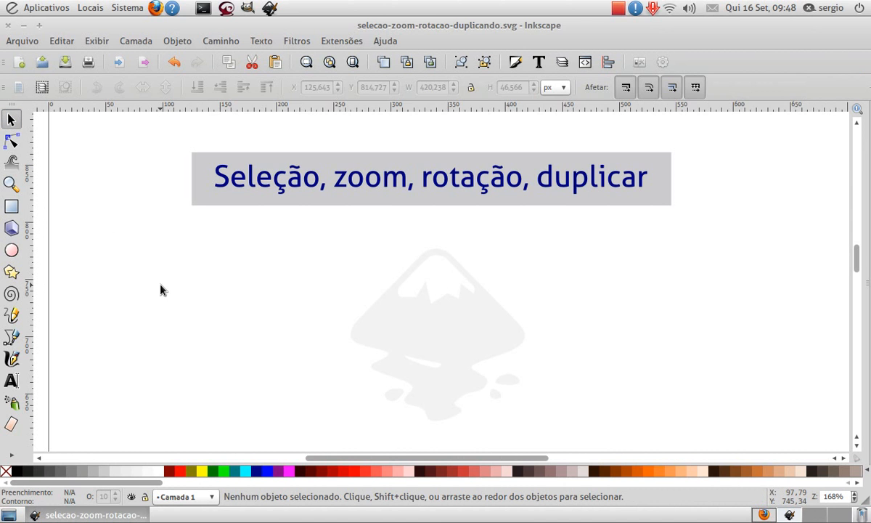
{"action": "left_click", "coordinate": [10, 272]}
{"action": "key", "text": "s"}
- Draw a yellow rectangle about 114 × 110 px below the title banner's left end and select it with the Selector
{"action": "key", "text": "r"}
{"action": "left_click_drag", "start_coordinate": [139, 247], "coordinate": [270, 373]}
{"action": "key", "text": "Escape"}
{"action": "key", "text": "s"}
{"action": "left_click", "coordinate": [230, 330]}
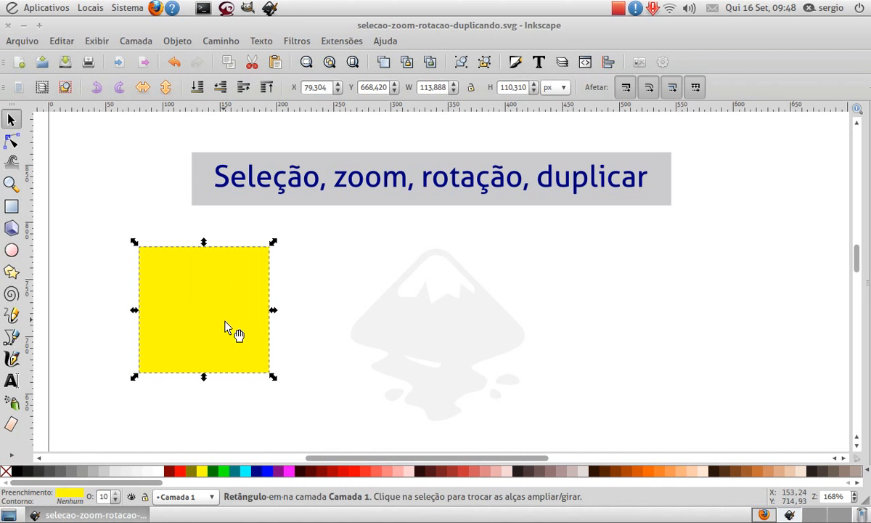
- Deselect and reselect the yellow rectangle through its filled area, leaving it deselected
{"action": "left_click", "coordinate": [308, 303]}
{"action": "left_click", "coordinate": [243, 312]}
{"action": "left_click", "coordinate": [298, 307]}
{"action": "left_click", "coordinate": [228, 318]}
{"action": "left_click", "coordinate": [271, 331]}
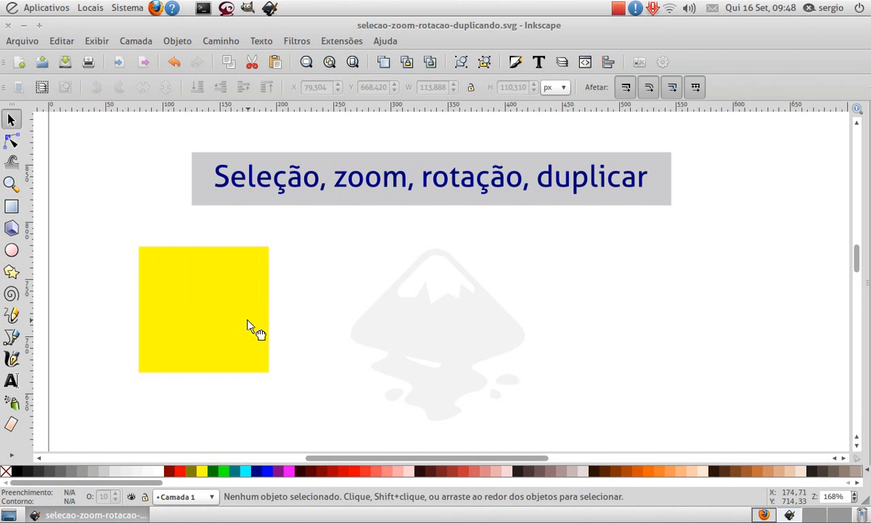
- Remove the yellow rectangle's fill and give it a black outline
{"action": "left_click", "coordinate": [250, 326]}
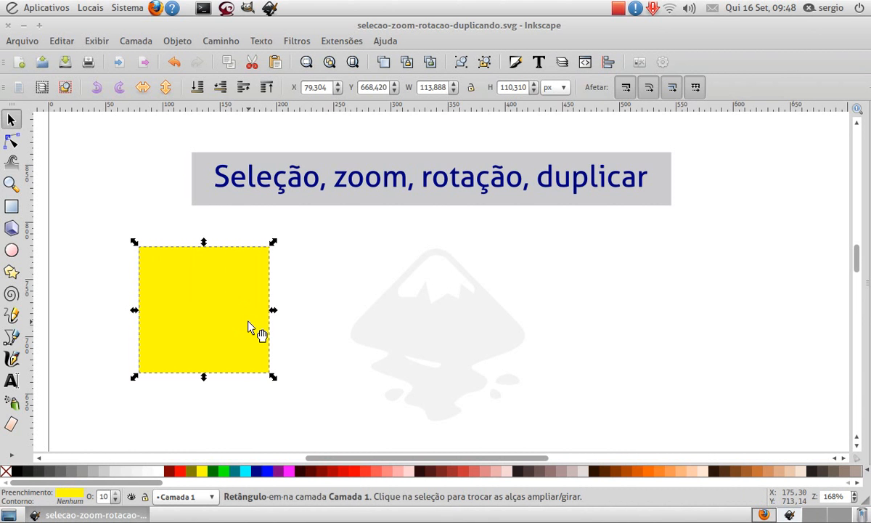
{"action": "left_click", "coordinate": [6, 476]}
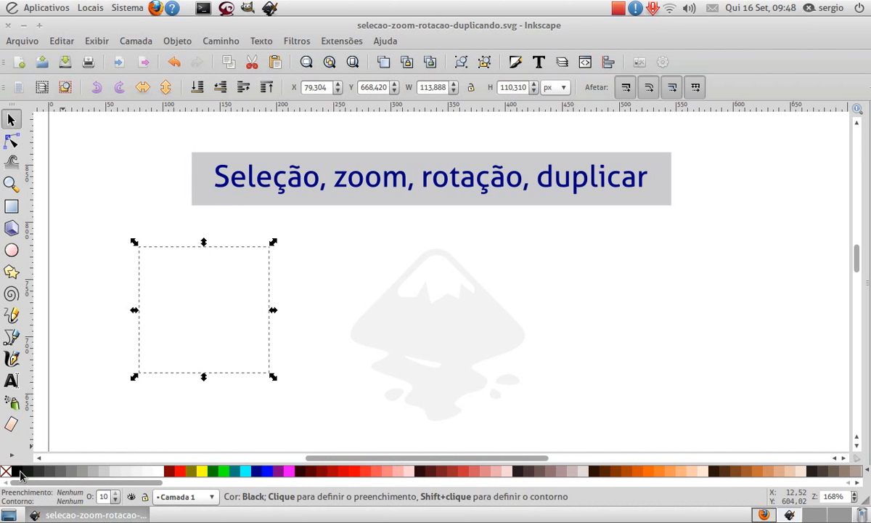
{"action": "left_click", "coordinate": [13, 470], "text": "shift"}
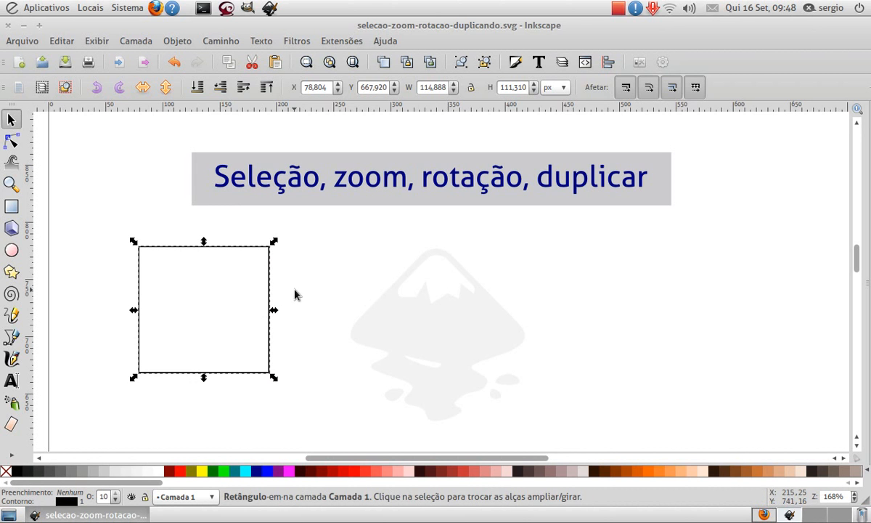
- Select the unfilled rectangle by its outline, move it to about X 98, Y 680 px, and deselect it
{"action": "left_click", "coordinate": [216, 303]}
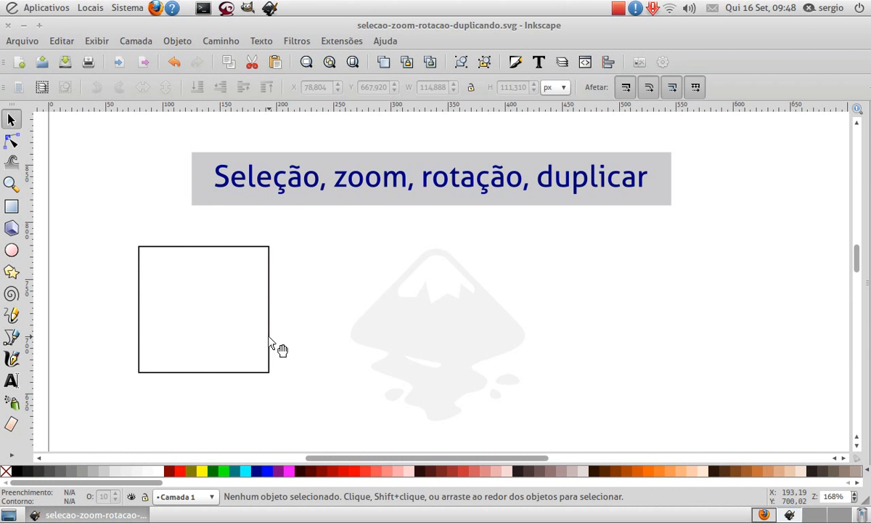
{"action": "left_click", "coordinate": [271, 358]}
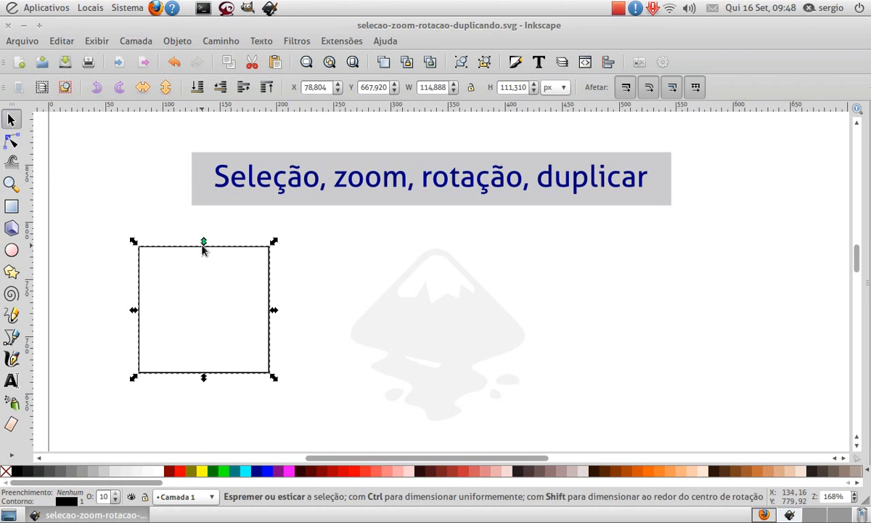
{"action": "left_click_drag", "start_coordinate": [212, 250], "coordinate": [235, 238]}
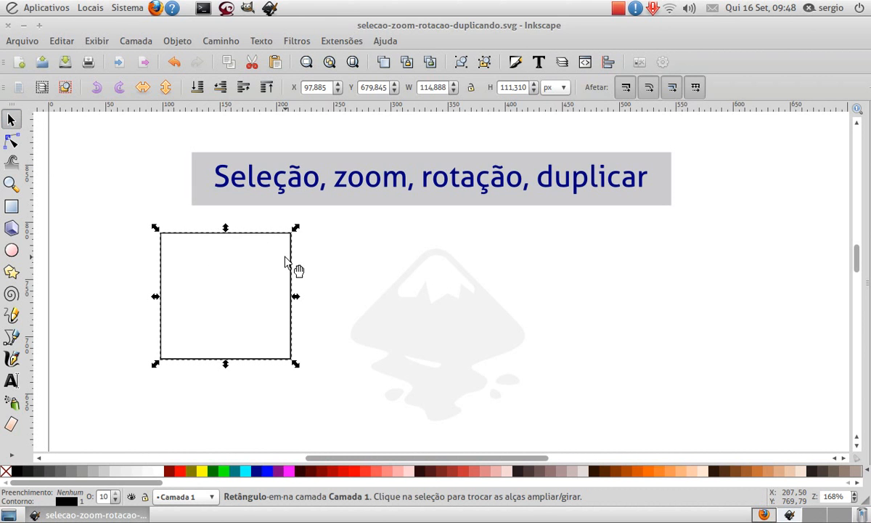
{"action": "left_click", "coordinate": [325, 255]}
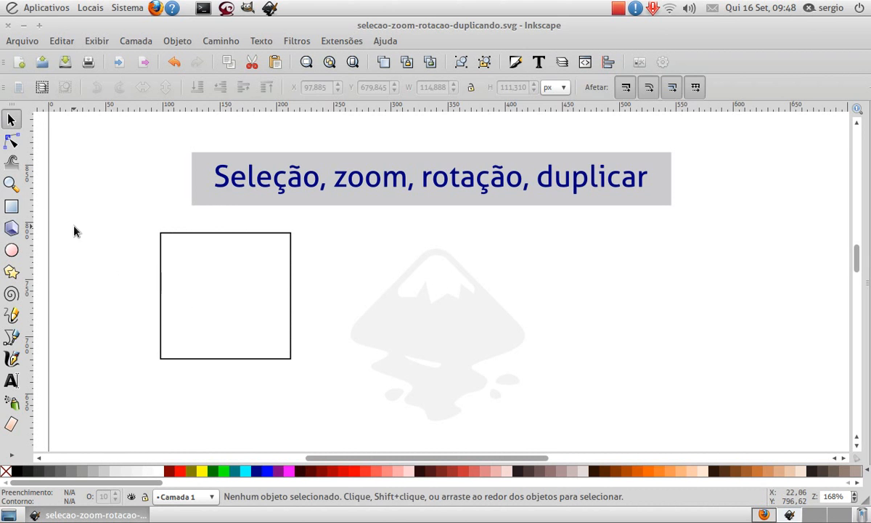
- Draw two overlapping rectangles of about 97 × 107 px and 98 × 85 px, and move the second one clear of the first
{"action": "left_click", "coordinate": [12, 206]}
{"action": "left_click_drag", "start_coordinate": [314, 244], "coordinate": [425, 366]}
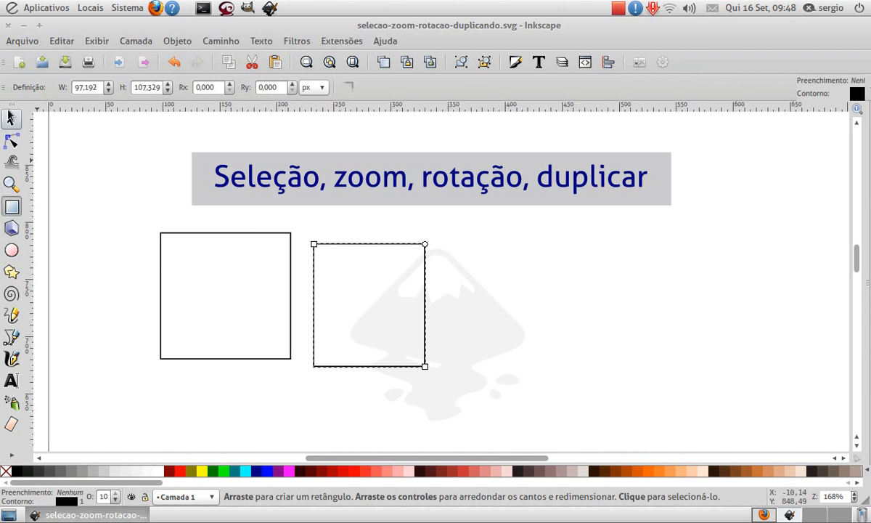
{"action": "left_click_drag", "start_coordinate": [363, 244], "coordinate": [475, 339]}
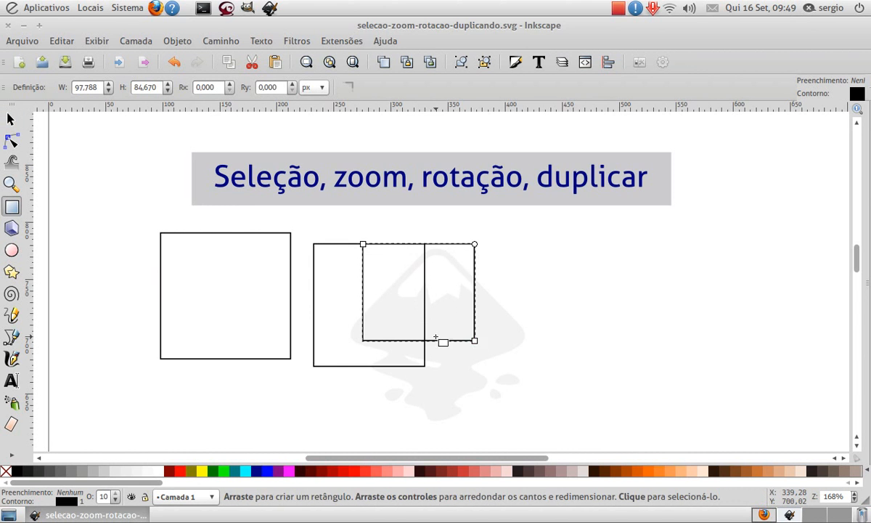
{"action": "key", "text": "s"}
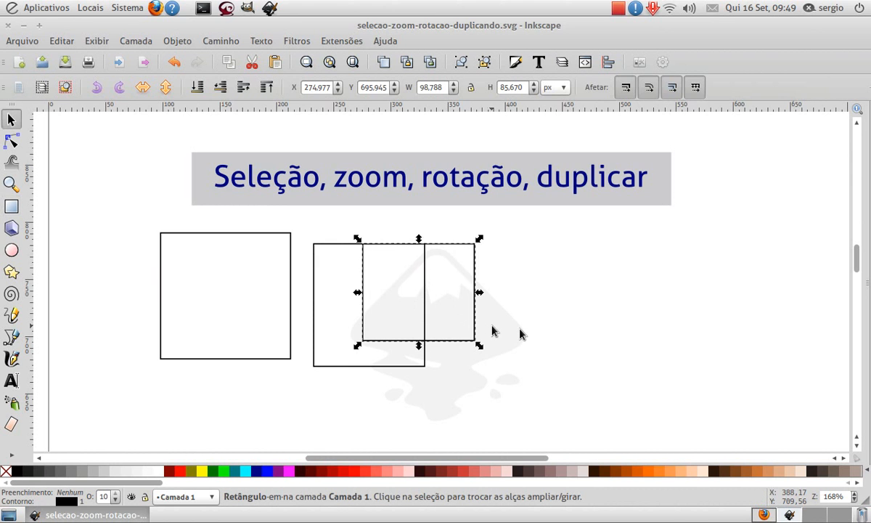
{"action": "left_click_drag", "start_coordinate": [469, 275], "coordinate": [561, 303]}
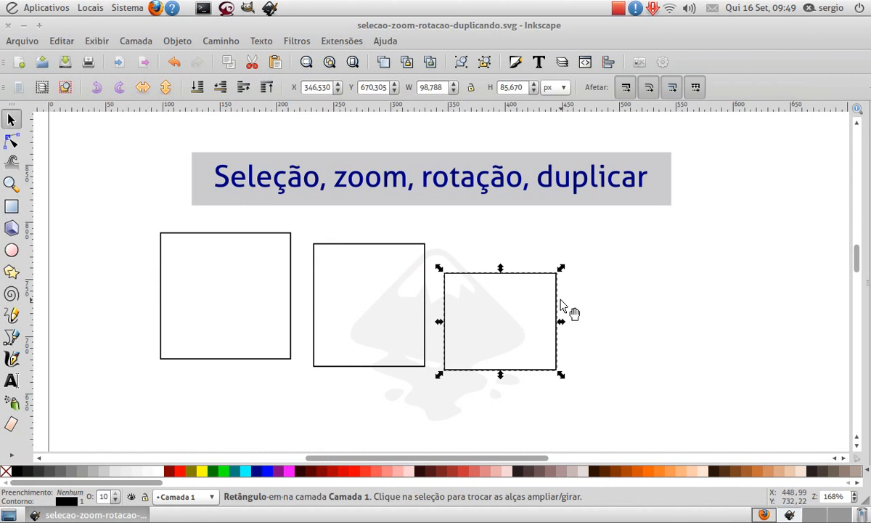
- Draw a circle to the right of the rectangles, move it closer to them and scale it to about 81 × 86 px
{"action": "left_click", "coordinate": [11, 250]}
{"action": "mouse_move", "coordinate": [609, 246]}
{"action": "left_mouse_down"}
{"action": "mouse_move", "coordinate": [690, 350]}
{"action": "mouse_move", "coordinate": [729, 365]}
{"action": "left_mouse_up"}
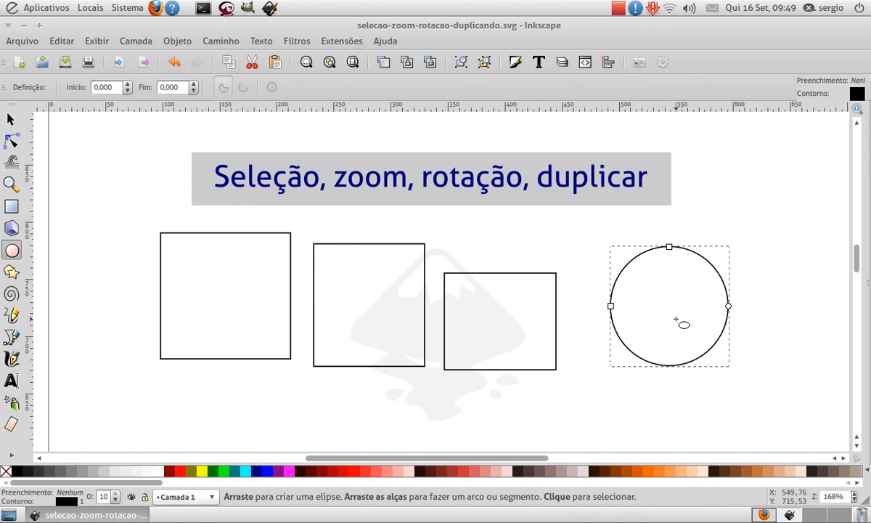
{"action": "key", "text": "s"}
{"action": "left_click_drag", "start_coordinate": [729, 292], "coordinate": [690, 249]}
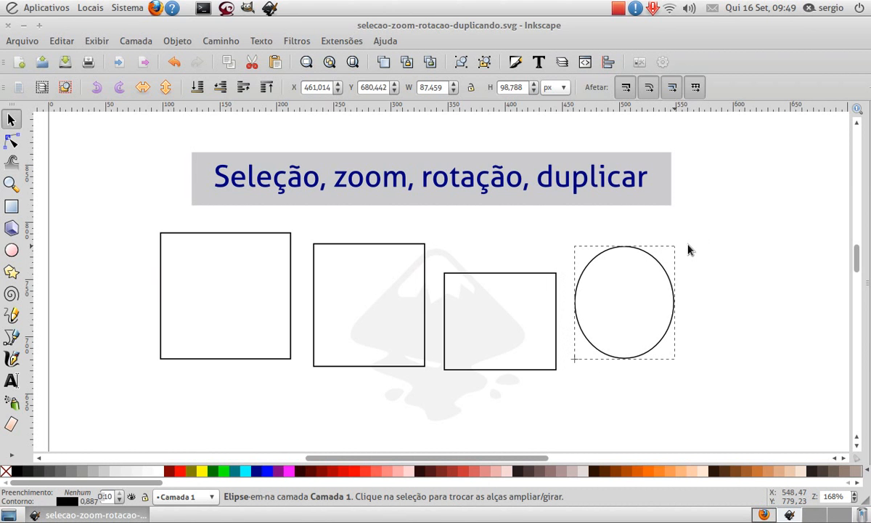
{"action": "mouse_move", "coordinate": [677, 304]}
{"action": "left_mouse_down"}
{"action": "mouse_move", "coordinate": [718, 307]}
{"action": "mouse_move", "coordinate": [691, 315]}
{"action": "left_mouse_up"}
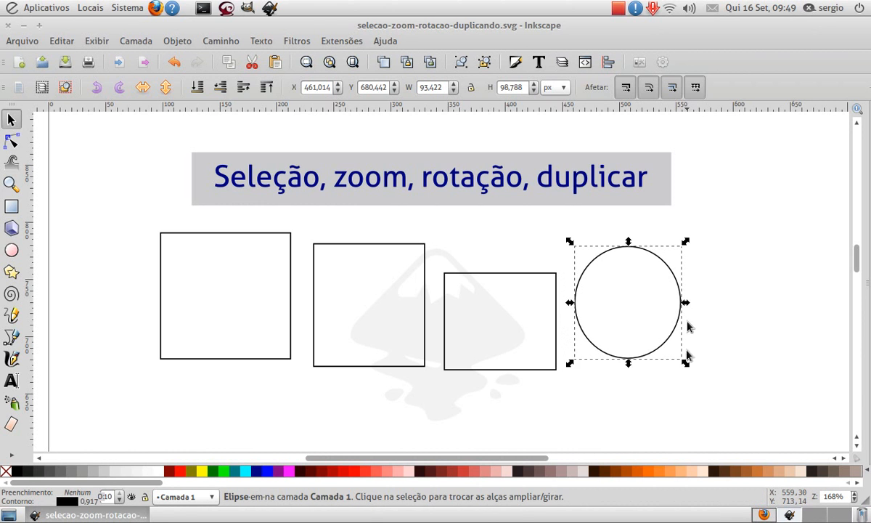
{"action": "mouse_move", "coordinate": [686, 365]}
{"action": "left_mouse_down"}
{"action": "mouse_move", "coordinate": [647, 336]}
{"action": "mouse_move", "coordinate": [682, 362]}
{"action": "left_mouse_up"}
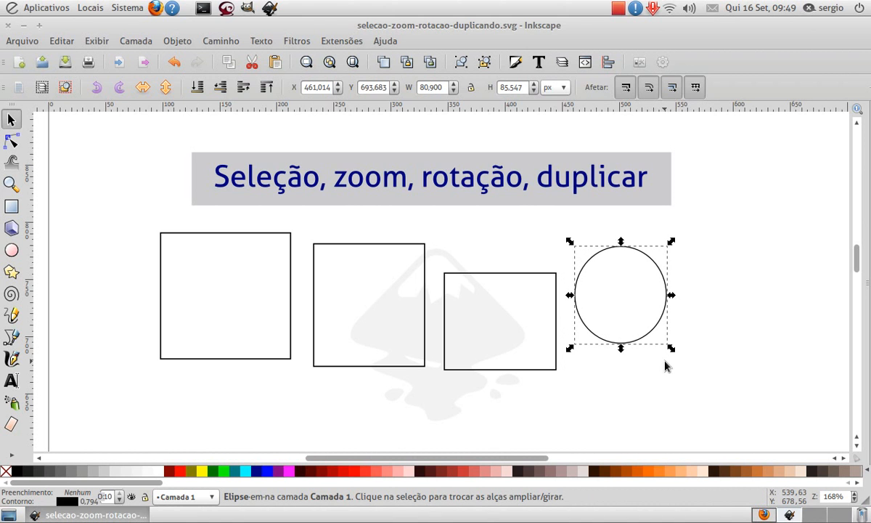
- Move the third rectangle over the first one, and delete all three rectangles and the ellipse
{"action": "left_click", "coordinate": [556, 308]}
{"action": "left_click_drag", "start_coordinate": [552, 303], "coordinate": [156, 283]}
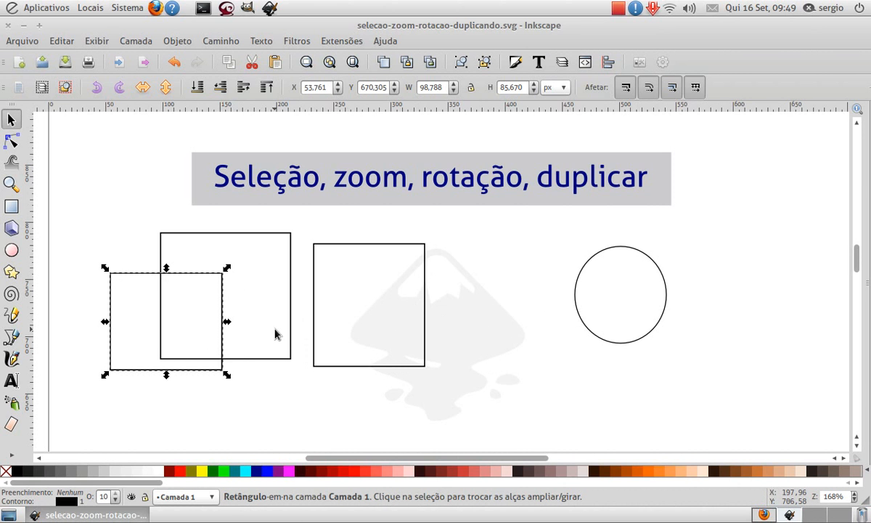
{"action": "key", "text": "Delete"}
{"action": "left_click", "coordinate": [291, 294]}
{"action": "key", "text": "Delete"}
{"action": "left_click", "coordinate": [313, 318]}
{"action": "key", "text": "Delete"}
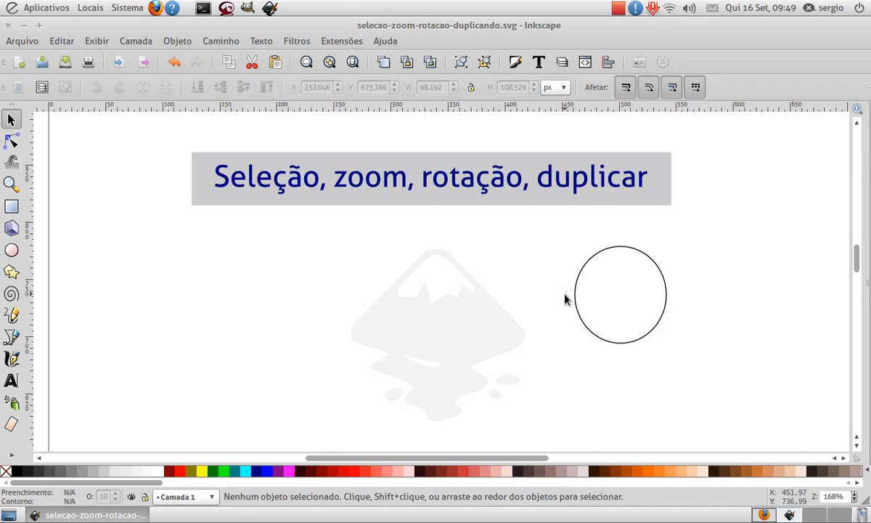
{"action": "left_click", "coordinate": [573, 294]}
{"action": "key", "text": "Delete"}
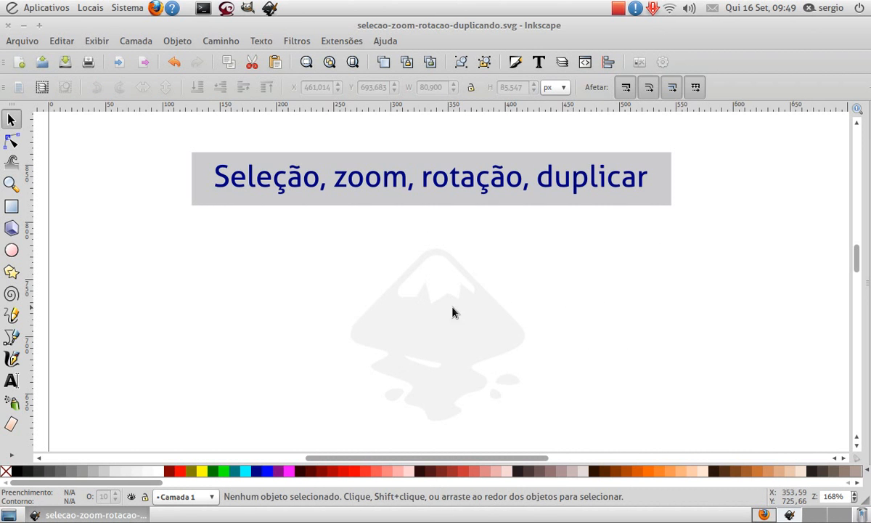
- Draw three separate rectangles below the title, about 85 × 68, 67 × 72 and 93 × 67 px from left to right
{"action": "left_click", "coordinate": [11, 206]}
{"action": "left_click_drag", "start_coordinate": [182, 281], "coordinate": [278, 358]}
{"action": "left_click_drag", "start_coordinate": [300, 310], "coordinate": [376, 390]}
{"action": "left_click_drag", "start_coordinate": [397, 282], "coordinate": [503, 357]}
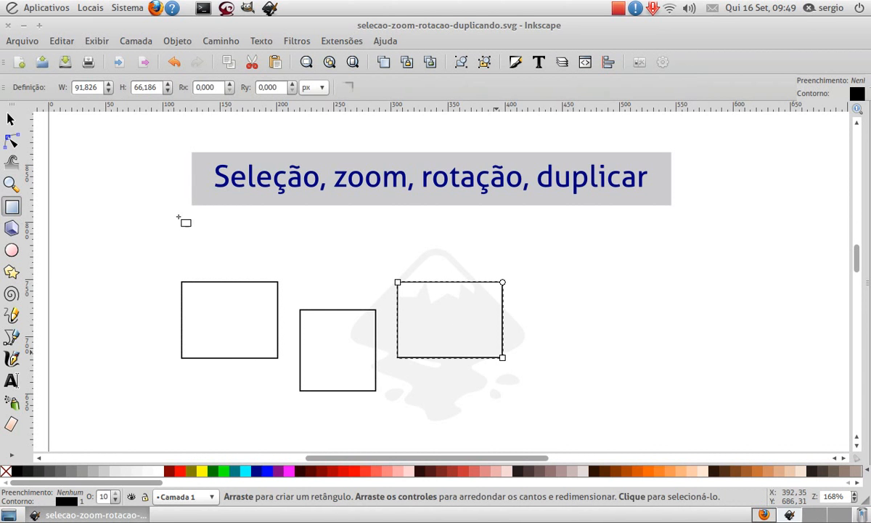
- Fill the three rectangles from left to right with red, yellow and blue, selecting each by its outline, and deselect
{"action": "left_click", "coordinate": [11, 119]}
{"action": "left_click", "coordinate": [259, 303]}
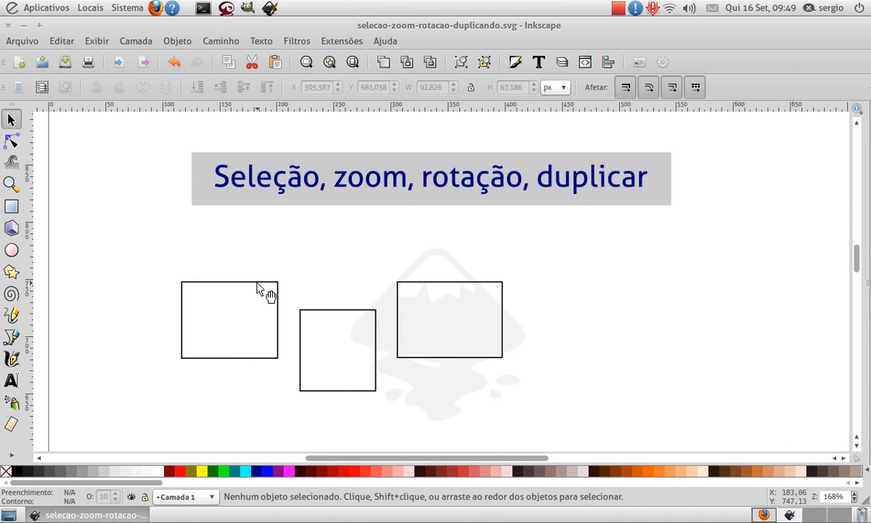
{"action": "left_click", "coordinate": [270, 283]}
{"action": "left_click", "coordinate": [345, 470]}
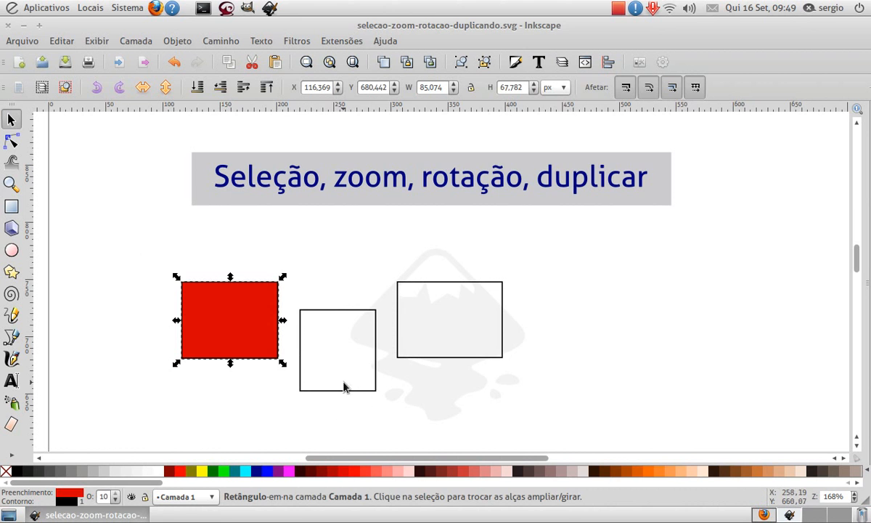
{"action": "left_click", "coordinate": [345, 389]}
{"action": "left_click", "coordinate": [201, 471]}
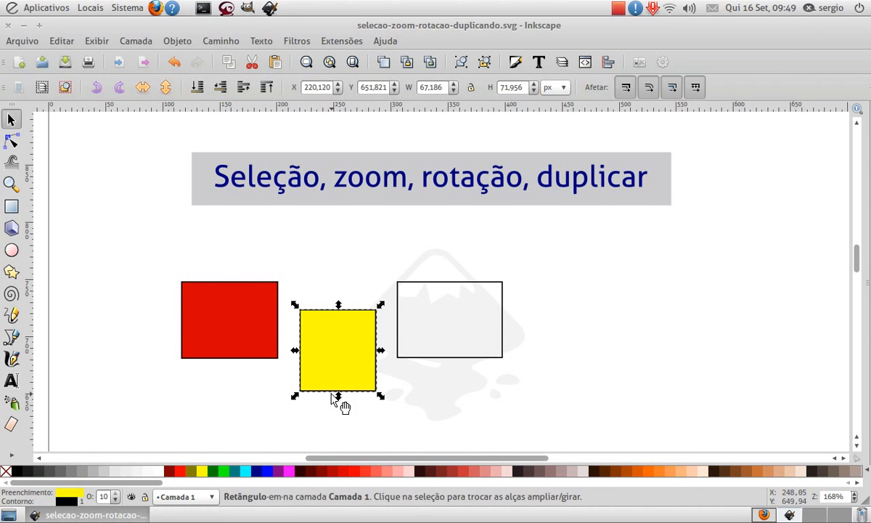
{"action": "left_click", "coordinate": [455, 358]}
{"action": "left_click", "coordinate": [258, 470]}
{"action": "left_click", "coordinate": [419, 384]}
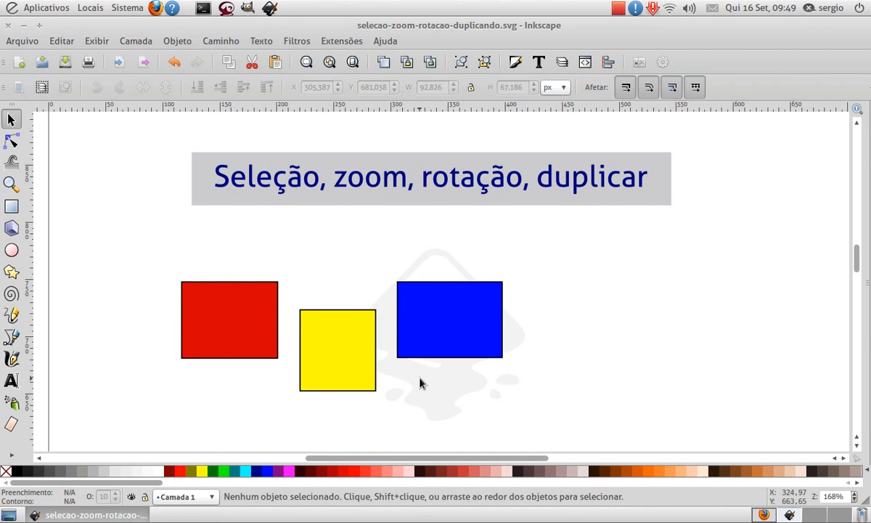
- Box-select the red and yellow rectangles, repeat with a box around all three rectangles, and clear the selection
{"action": "left_click_drag", "start_coordinate": [145, 238], "coordinate": [426, 430]}
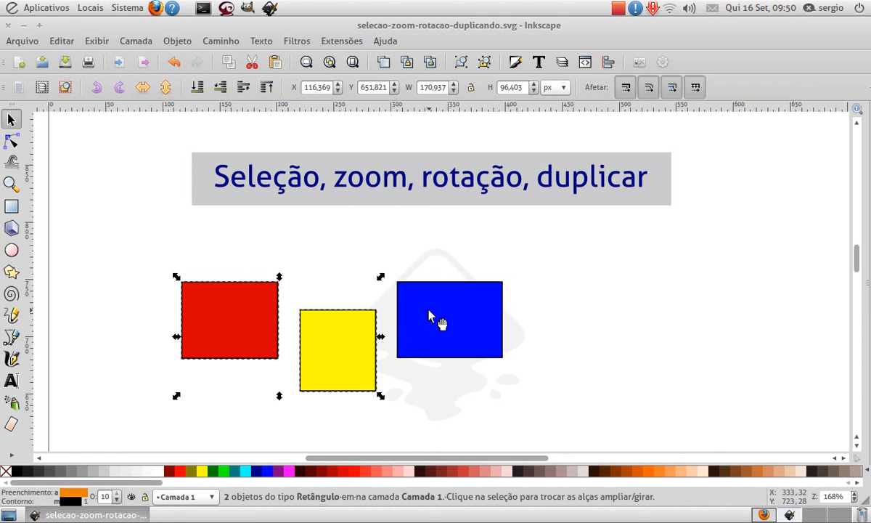
{"action": "left_click", "coordinate": [146, 242]}
{"action": "left_click_drag", "start_coordinate": [146, 242], "coordinate": [537, 439]}
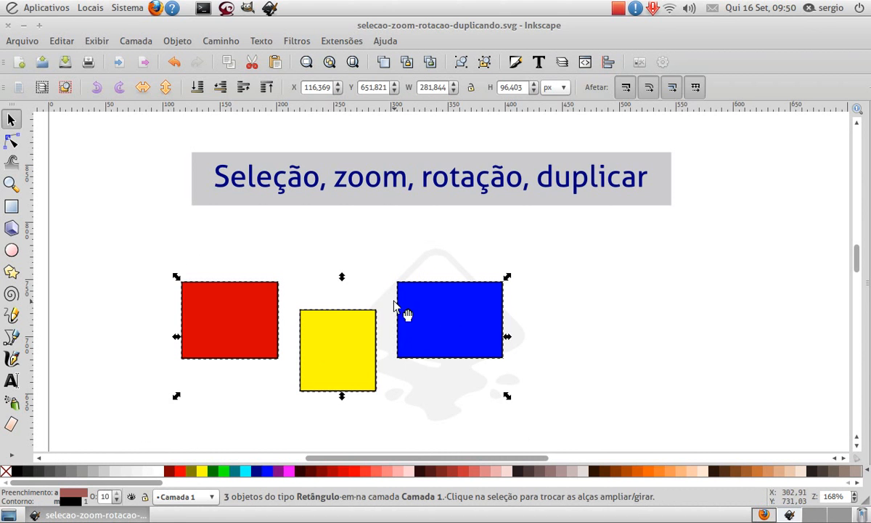
{"action": "left_click", "coordinate": [262, 247]}
- Box-select all three rectangles, move them together below the logo watermark to about X 135, Y 515 px, and deselect them
{"action": "left_click_drag", "start_coordinate": [103, 233], "coordinate": [524, 424]}
{"action": "left_click_drag", "start_coordinate": [432, 321], "coordinate": [466, 258]}
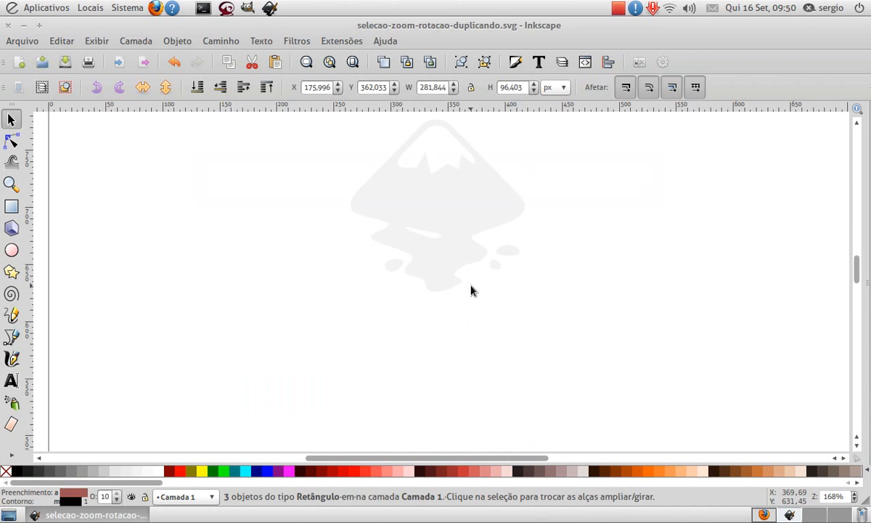
{"action": "scroll", "coordinate": [471, 292], "scroll_direction": "down", "scroll_amount": 4}
{"action": "left_click_drag", "start_coordinate": [512, 415], "coordinate": [461, 247]}
{"action": "scroll", "coordinate": [558, 243], "scroll_direction": "up", "scroll_amount": 2}
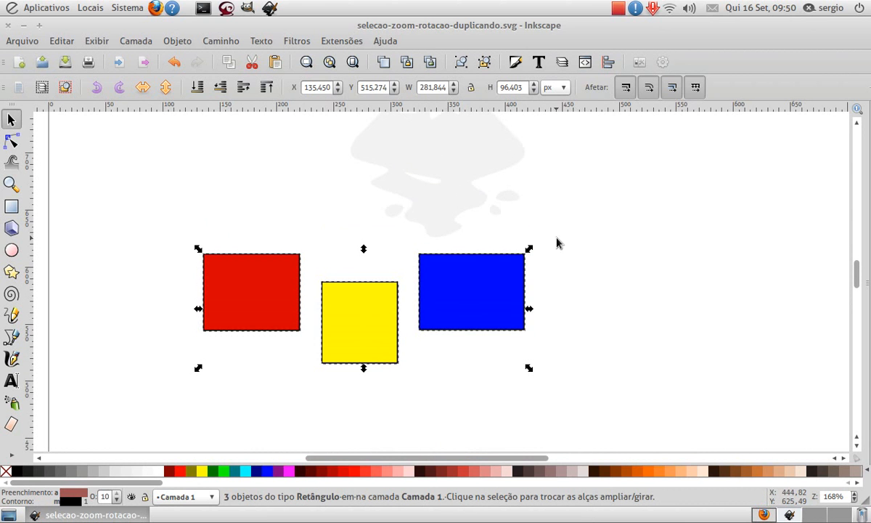
{"action": "left_click", "coordinate": [353, 190]}
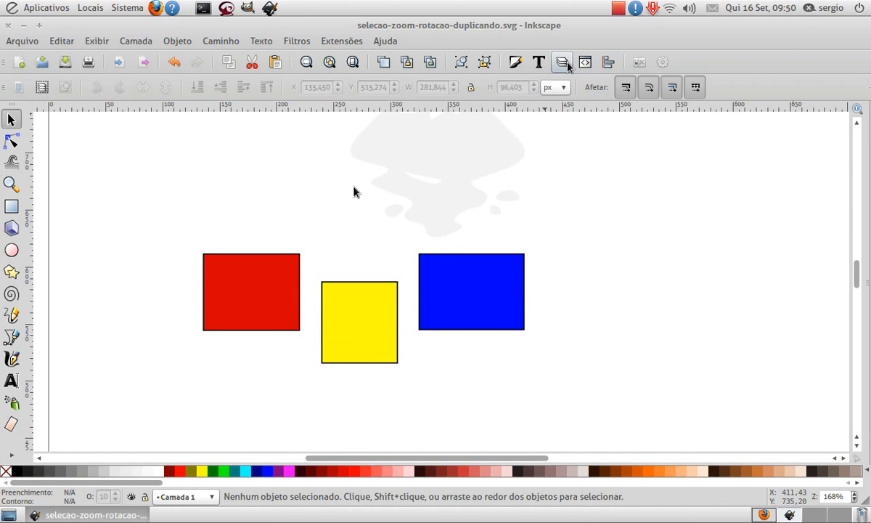
- Display the layer manager and hide the fundo layer
{"action": "left_click", "coordinate": [562, 63]}
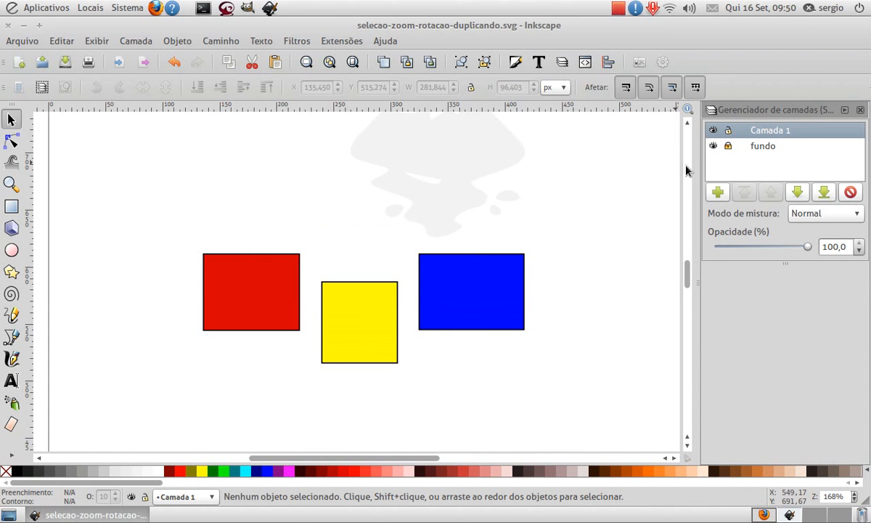
{"action": "left_click", "coordinate": [713, 147]}
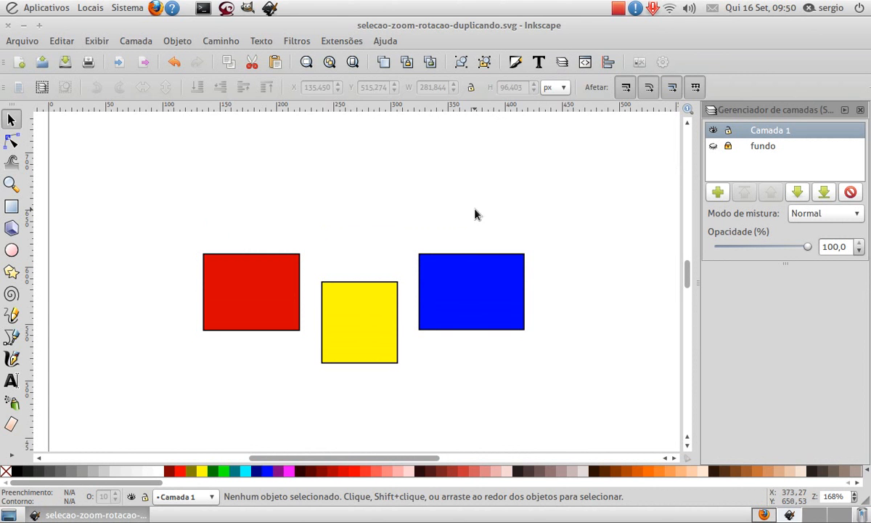
- Box-select all three rectangles, move them together to just below the title, about X 135, Y 672 px, and deselect them
{"action": "scroll", "coordinate": [310, 327], "scroll_direction": "up", "scroll_amount": 2}
{"action": "left_click_drag", "start_coordinate": [169, 253], "coordinate": [541, 452]}
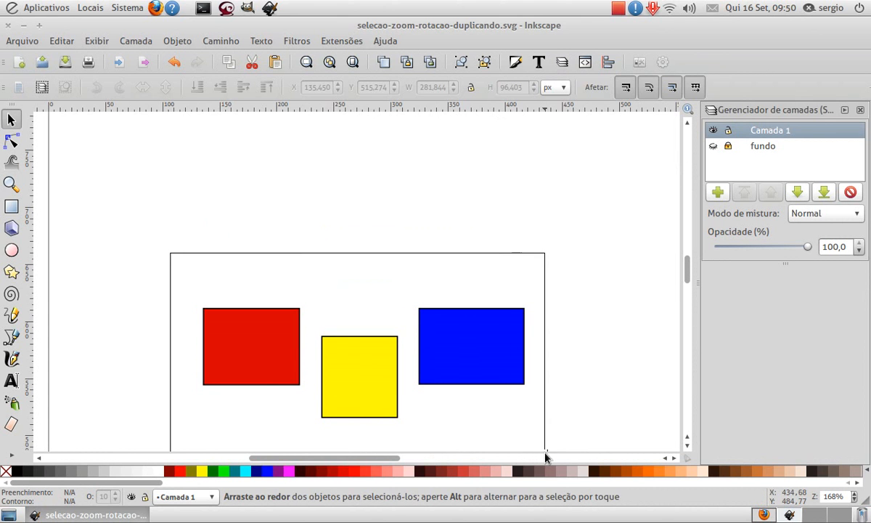
{"action": "left_click_drag", "start_coordinate": [496, 360], "coordinate": [477, 218]}
{"action": "scroll", "coordinate": [483, 357], "scroll_direction": "up", "scroll_amount": 9}
{"action": "left_click_drag", "start_coordinate": [480, 382], "coordinate": [476, 393]}
{"action": "scroll", "coordinate": [478, 393], "scroll_direction": "down", "scroll_amount": 4}
{"action": "left_click", "coordinate": [557, 305]}
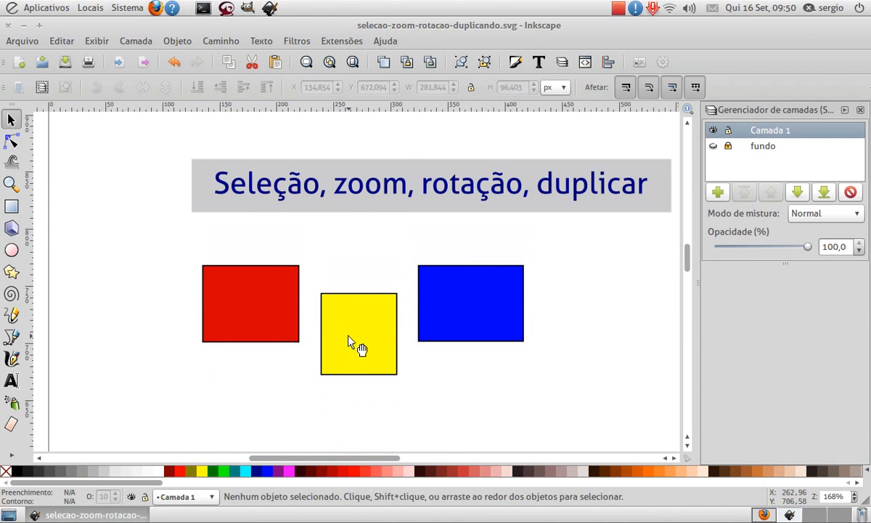
- Move the red and blue rectangles together to about X 130, Y 725 px, and the yellow one to about X 232, Y 707 px
{"action": "left_click", "coordinate": [257, 322]}
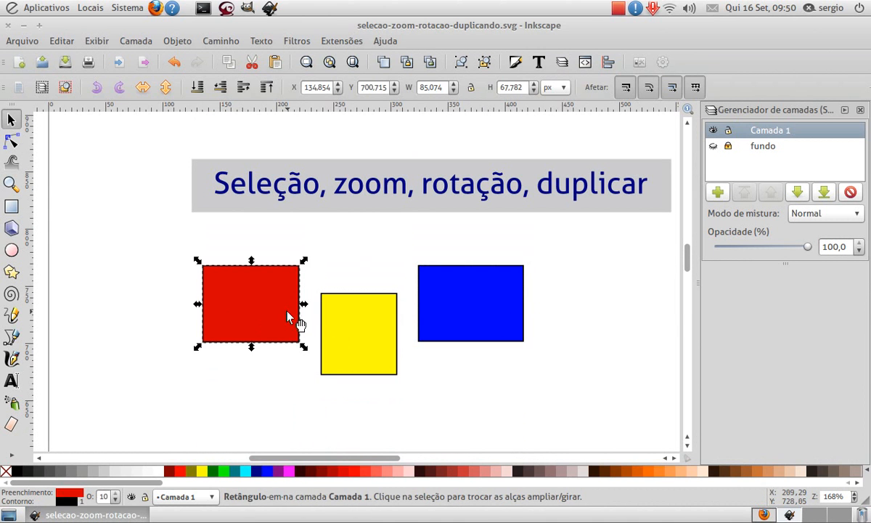
{"action": "left_click", "coordinate": [458, 324], "text": "shift"}
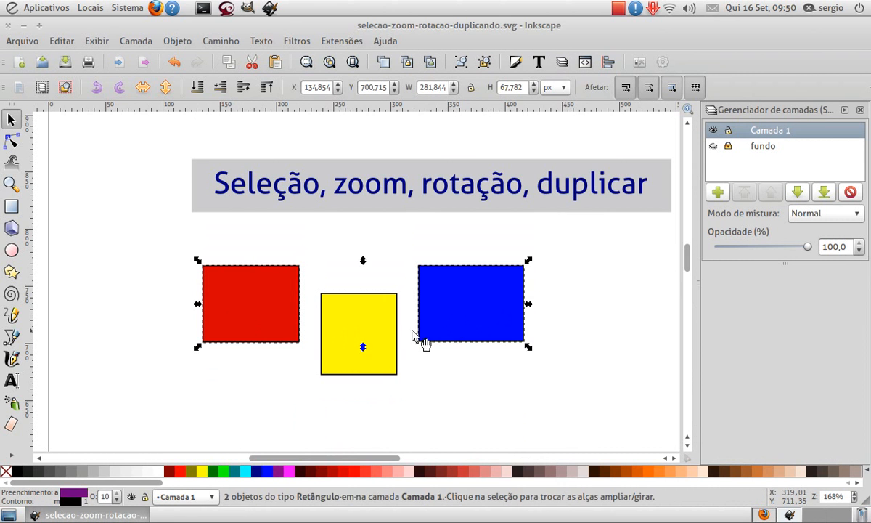
{"action": "left_click_drag", "start_coordinate": [451, 327], "coordinate": [445, 299]}
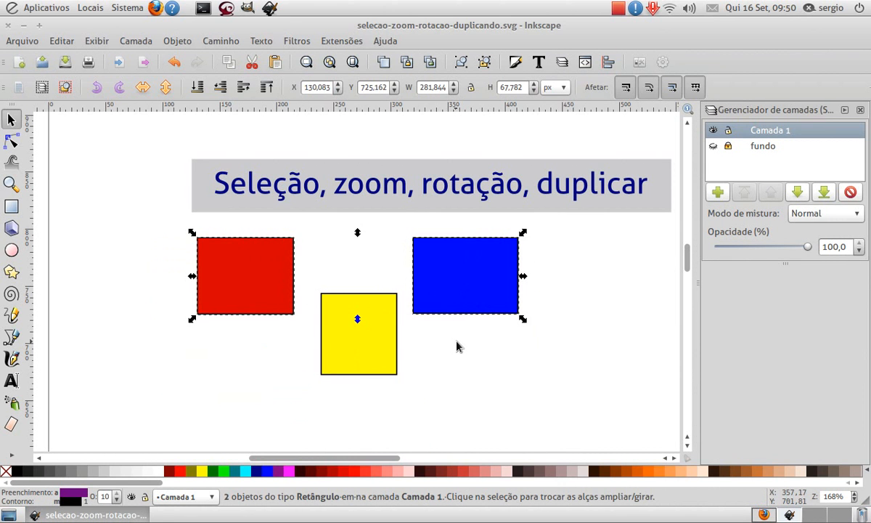
{"action": "left_click", "coordinate": [453, 347]}
{"action": "left_click_drag", "start_coordinate": [347, 339], "coordinate": [329, 289]}
{"action": "left_click", "coordinate": [454, 347]}
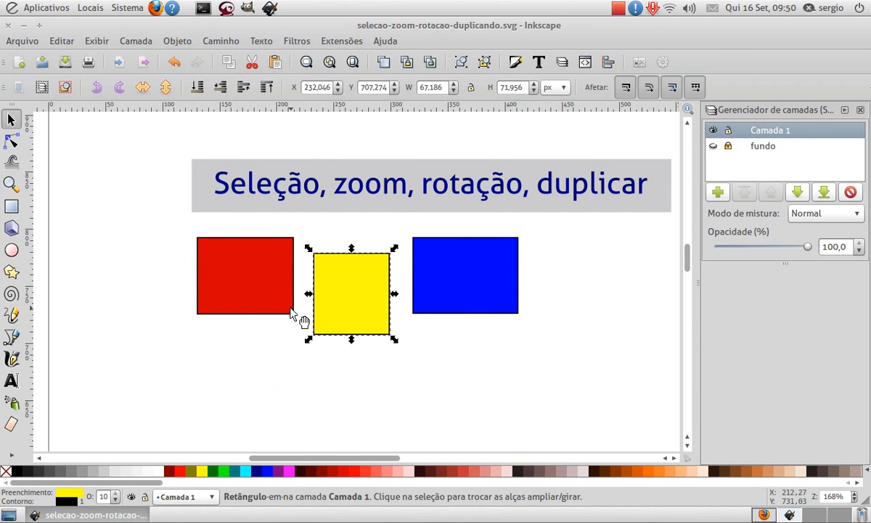
- Select the title's grey background, add the yellow rectangle to the selection, and clear the selection
{"action": "left_click", "coordinate": [653, 199]}
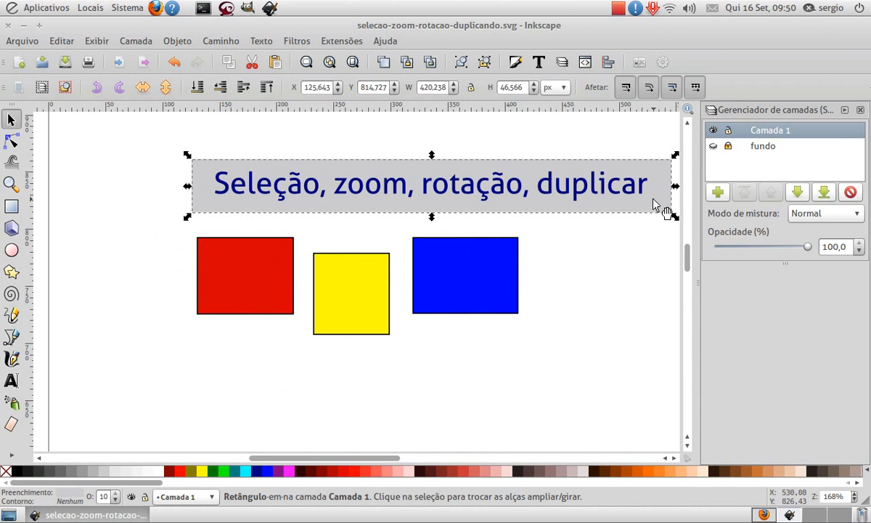
{"action": "left_click", "coordinate": [352, 299], "text": "shift"}
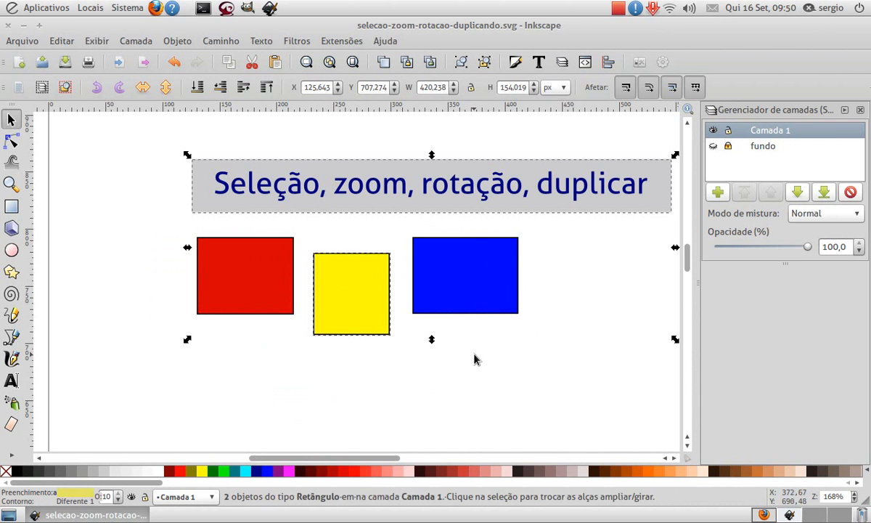
{"action": "left_click", "coordinate": [340, 337]}
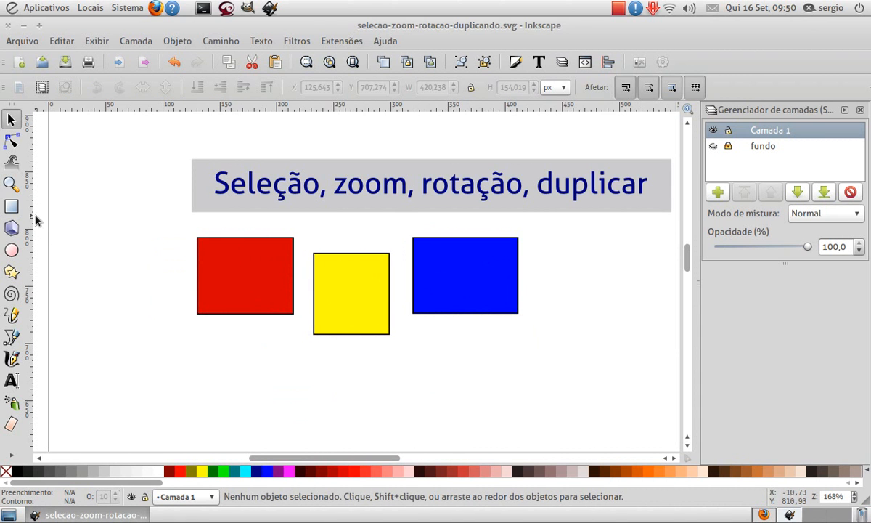
- Enlarge the area around the red rectangle with the Zoom tool, and zoom back out to show the title and all rectangles
{"action": "left_click", "coordinate": [10, 183]}
{"action": "left_click_drag", "start_coordinate": [177, 226], "coordinate": [308, 331]}
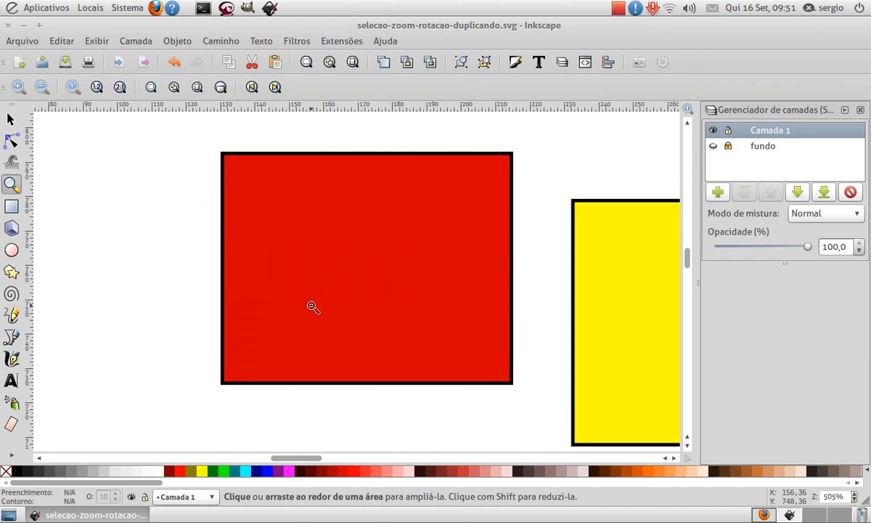
{"action": "key", "text": "minus"}
{"action": "key", "text": "minus"}
{"action": "key", "text": "minus"}
{"action": "key", "text": "minus"}
{"action": "key", "text": "minus"}
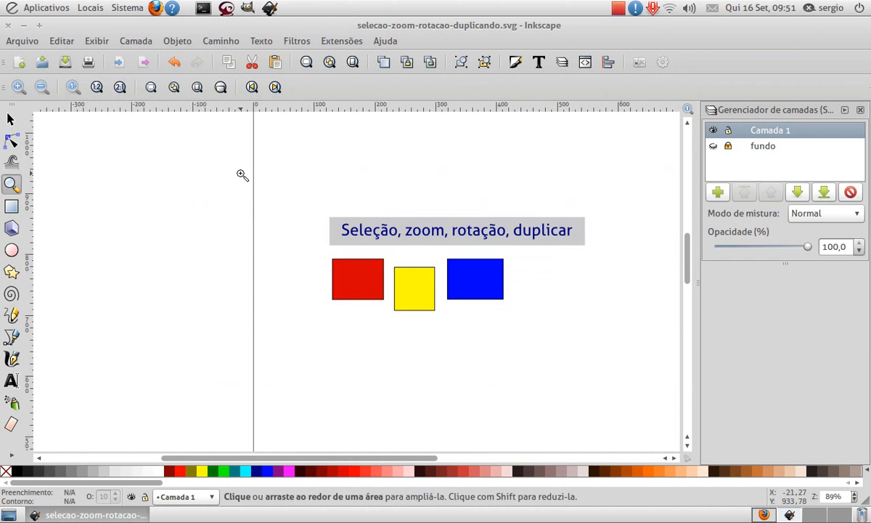
- With the Selector tool active, zoom out to view the whole page and back in on the title and rectangles
{"action": "left_click", "coordinate": [10, 119]}
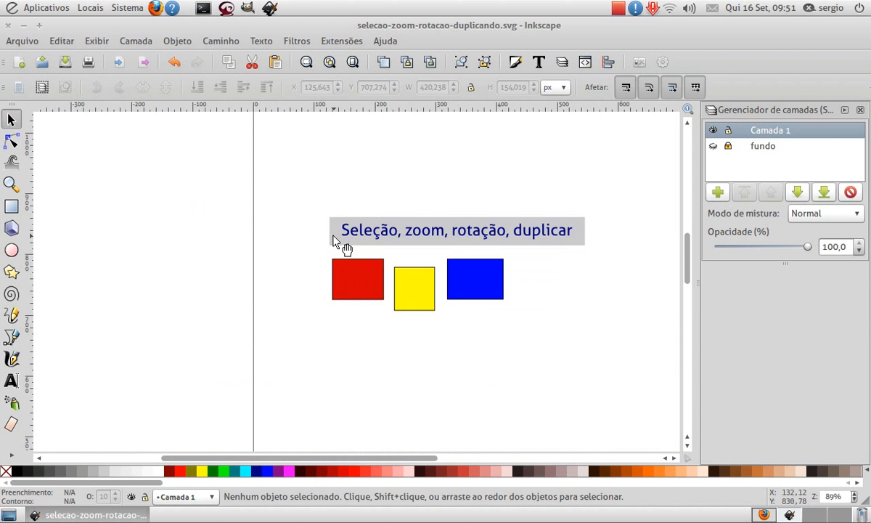
{"action": "scroll", "coordinate": [340, 241], "scroll_direction": "down", "scroll_amount": 2, "text": "ctrl"}
{"action": "scroll", "coordinate": [339, 240], "scroll_direction": "down", "scroll_amount": 2, "text": "ctrl"}
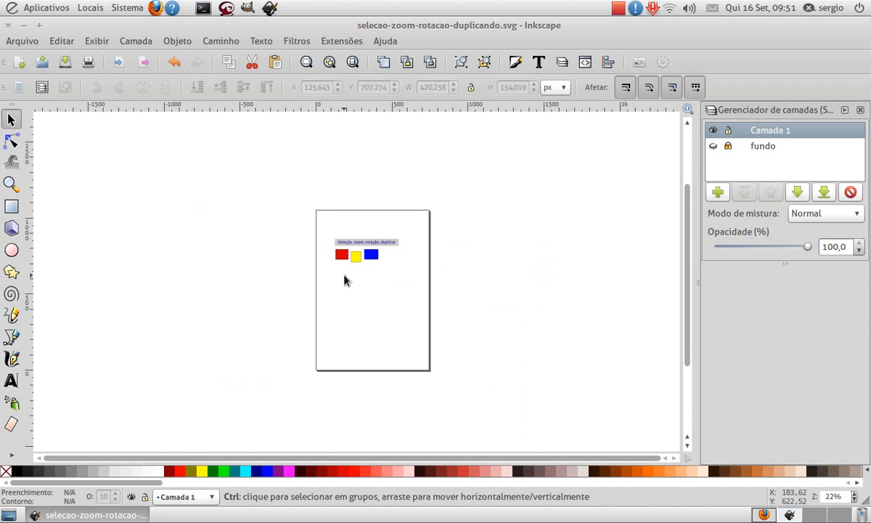
{"action": "scroll", "coordinate": [348, 271], "scroll_direction": "up", "scroll_amount": 2, "text": "ctrl"}
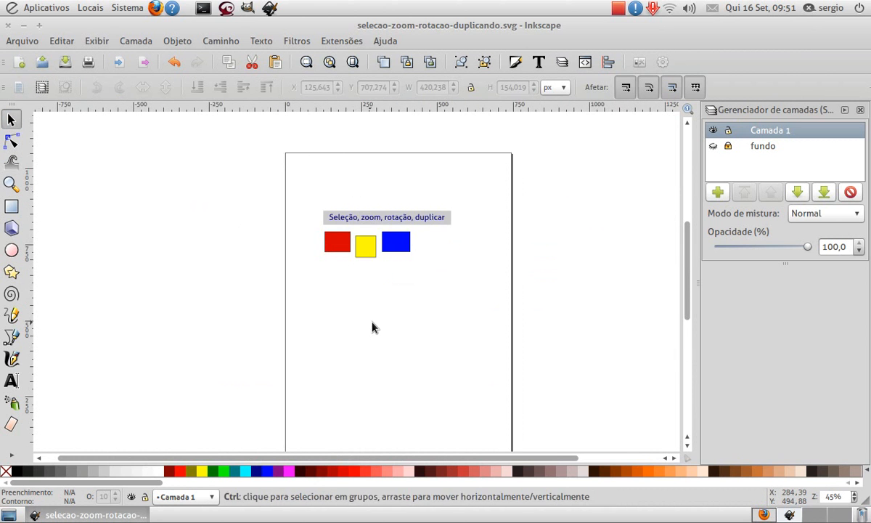
{"action": "scroll", "coordinate": [367, 327], "scroll_direction": "up", "scroll_amount": 1, "text": "ctrl"}
{"action": "scroll", "coordinate": [366, 326], "scroll_direction": "up", "scroll_amount": 1, "text": "ctrl"}
{"action": "scroll", "coordinate": [370, 319], "scroll_direction": "down", "scroll_amount": 1, "text": "ctrl"}
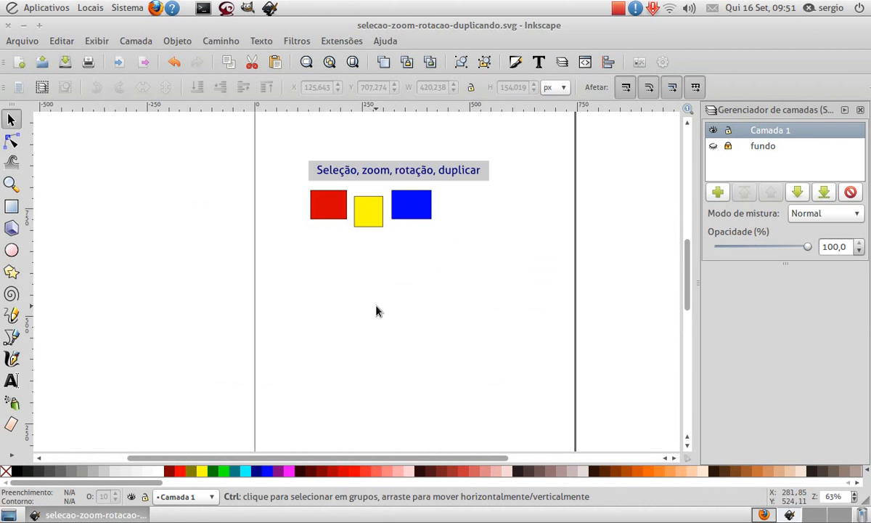
{"action": "scroll", "coordinate": [377, 290], "scroll_direction": "up", "scroll_amount": 2, "text": "ctrl"}
{"action": "scroll", "coordinate": [368, 214], "scroll_direction": "up", "scroll_amount": 4}
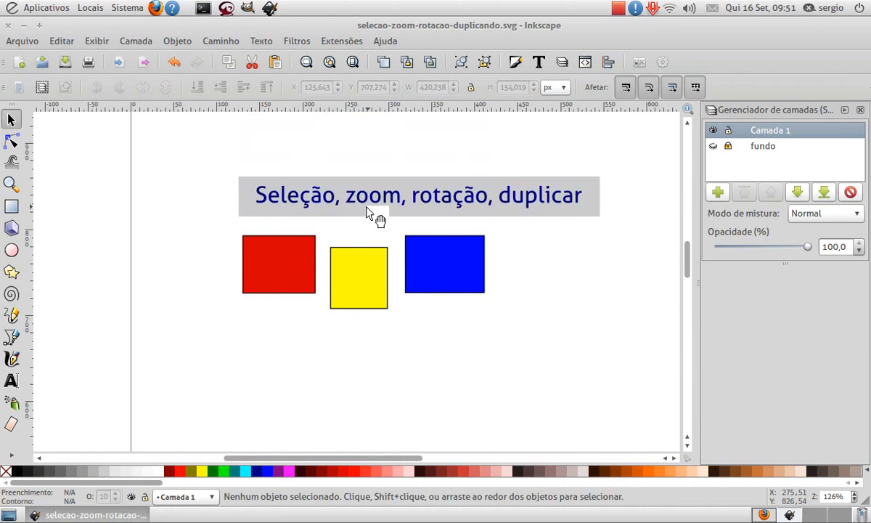
{"action": "scroll", "coordinate": [368, 211], "scroll_direction": "up", "scroll_amount": 2}
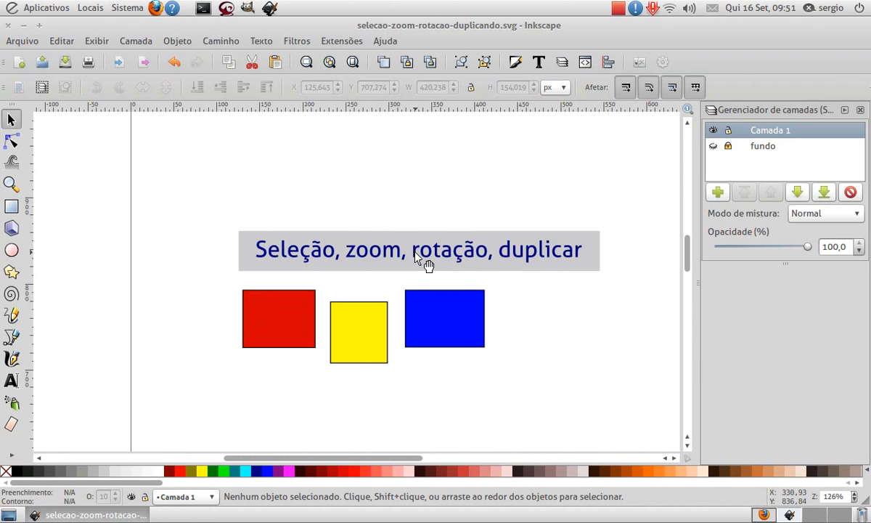
- Zoom in on individual letters of the title, such as the "r" of "rotação" and the "ç" of "Seleção", zooming back out each time
{"action": "key", "text": "ctrl"}
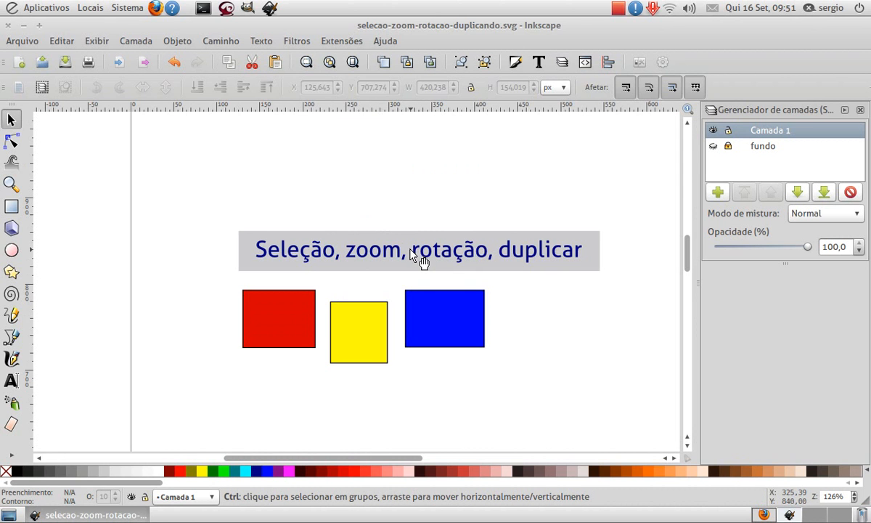
{"action": "scroll", "coordinate": [415, 254], "scroll_direction": "up", "scroll_amount": 4}
{"action": "scroll", "coordinate": [415, 255], "scroll_direction": "up", "scroll_amount": 4}
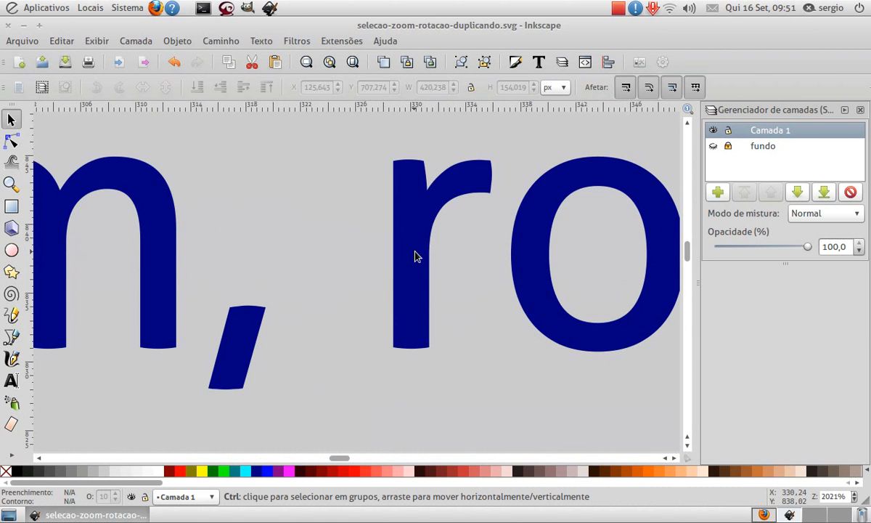
{"action": "scroll", "coordinate": [414, 256], "scroll_direction": "down", "scroll_amount": 8}
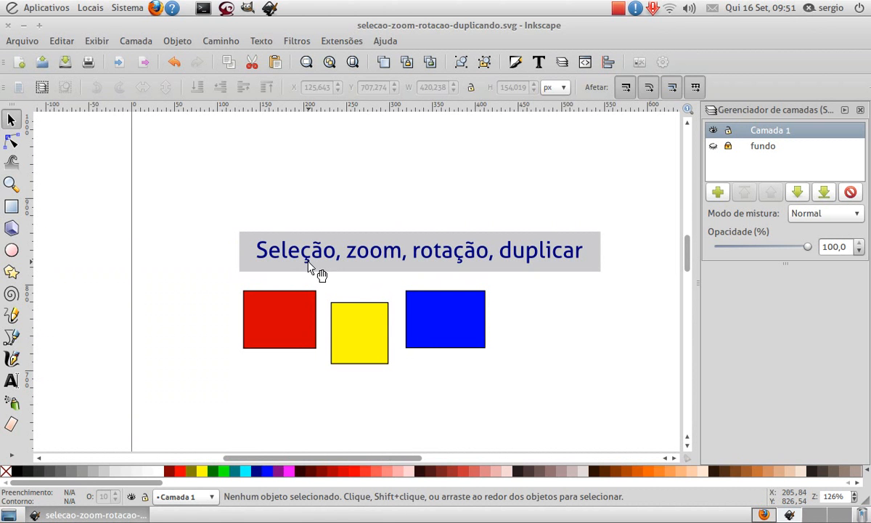
{"action": "scroll", "coordinate": [308, 264], "scroll_direction": "up", "scroll_amount": 8}
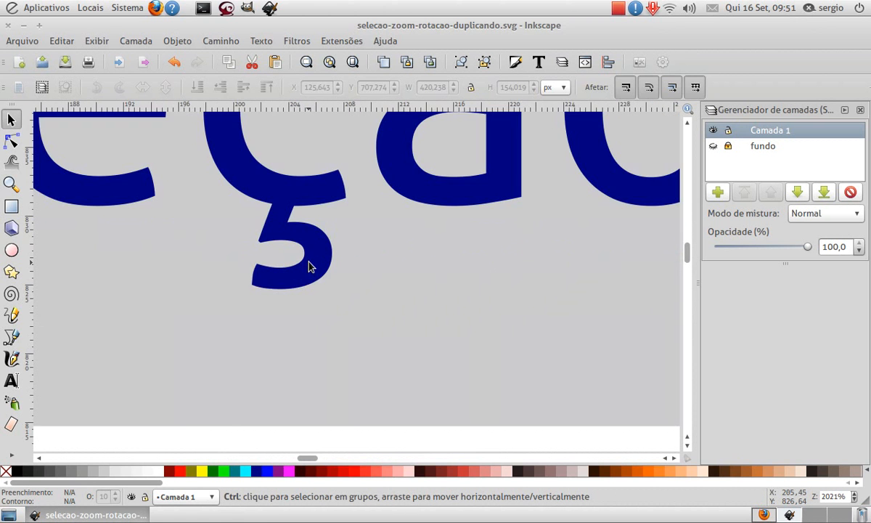
{"action": "scroll", "coordinate": [307, 266], "scroll_direction": "down", "scroll_amount": 8}
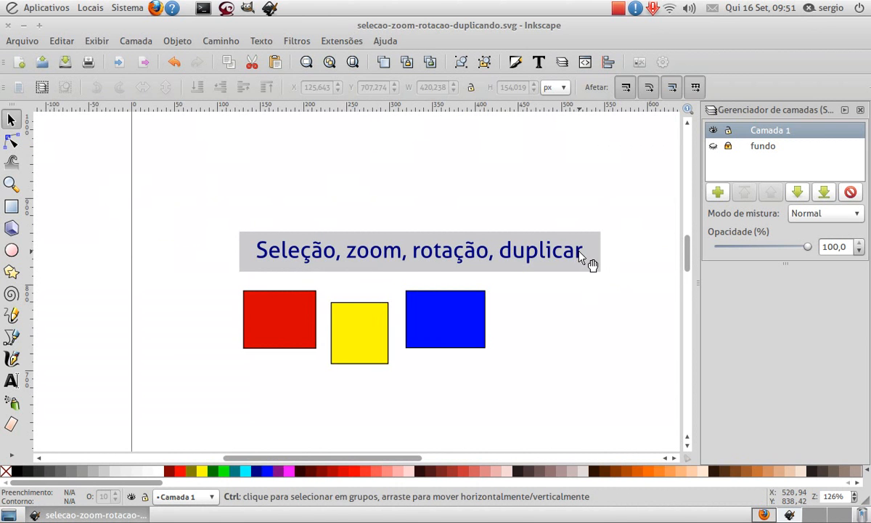
{"action": "scroll", "coordinate": [581, 257], "scroll_direction": "up", "scroll_amount": 2}
{"action": "scroll", "coordinate": [582, 257], "scroll_direction": "down", "scroll_amount": 4}
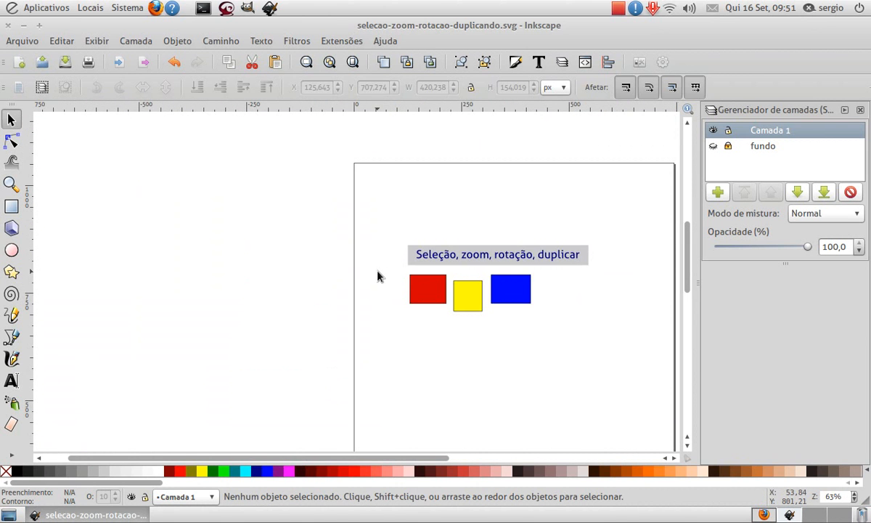
- Magnify the corner of the "z" in the title's word "zoom" with the Zoom tool, and zoom back out to the full title and rectangles
{"action": "left_click", "coordinate": [11, 184]}
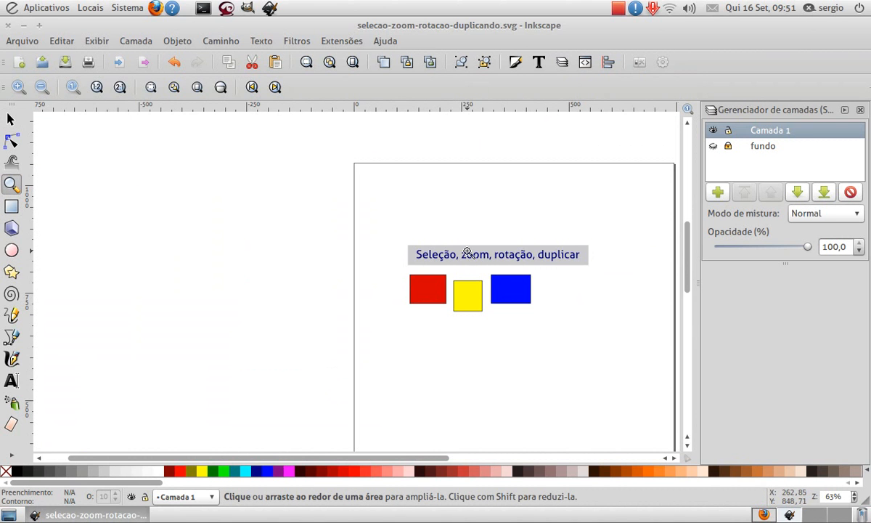
{"action": "left_click_drag", "start_coordinate": [456, 247], "coordinate": [467, 259]}
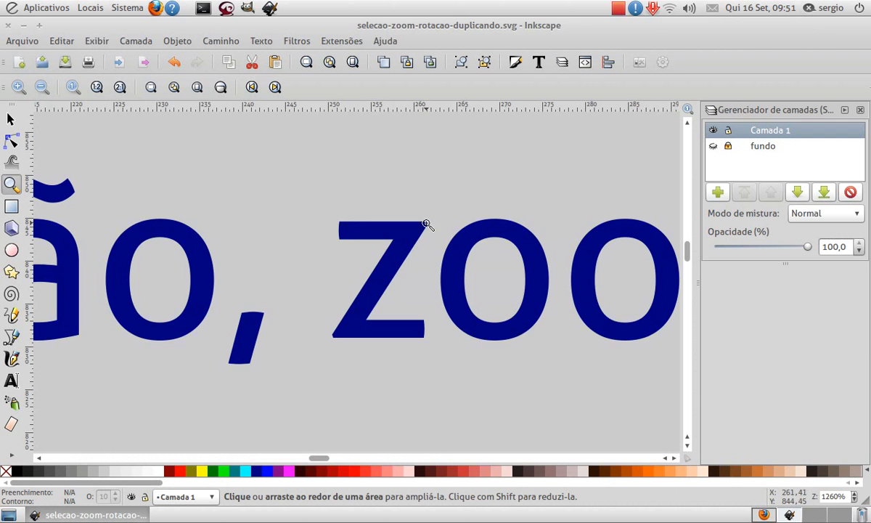
{"action": "left_click_drag", "start_coordinate": [411, 212], "coordinate": [439, 241]}
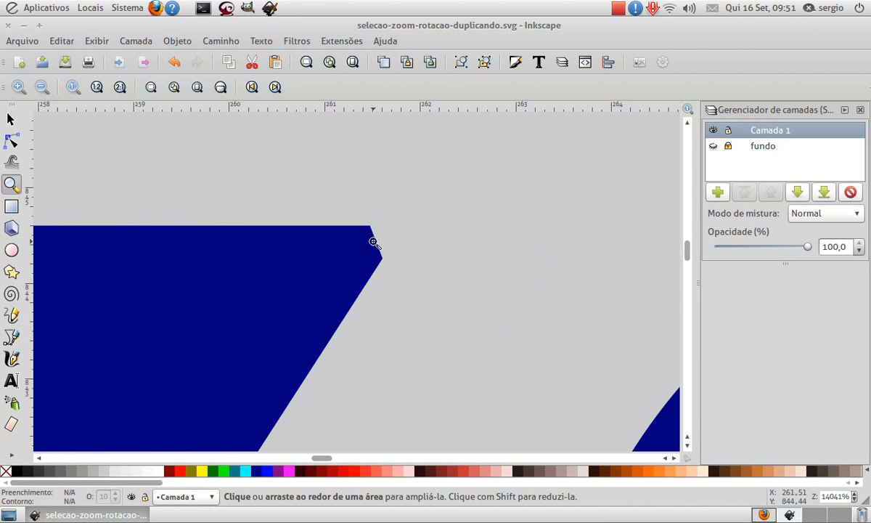
{"action": "scroll", "coordinate": [373, 241], "scroll_direction": "down", "scroll_amount": 10}
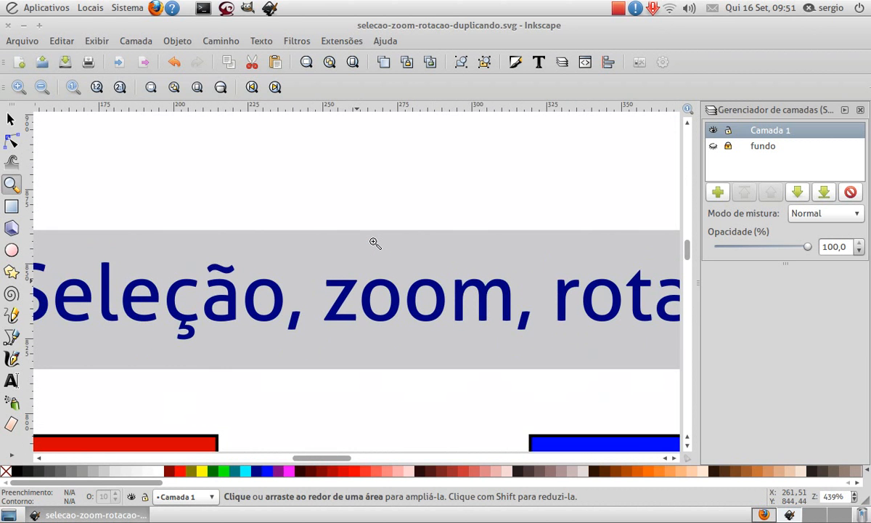
{"action": "scroll", "coordinate": [375, 242], "scroll_direction": "down", "scroll_amount": 1}
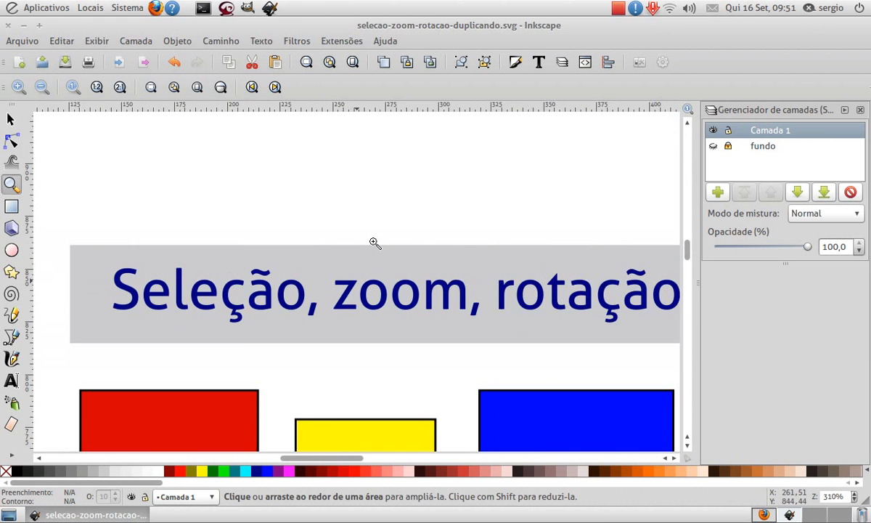
{"action": "key", "text": "plus"}
{"action": "key", "text": "plus"}
{"action": "key", "text": "minus"}
{"action": "key", "text": "minus"}
{"action": "key", "text": "minus"}
{"action": "key", "text": "minus"}
{"action": "key", "text": "minus"}
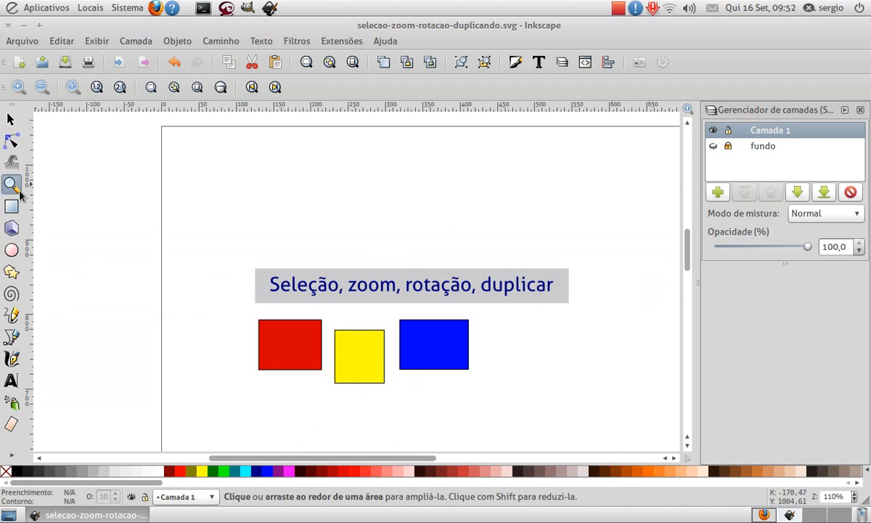
- Add the text "3 4 5 6" above the title at about X 184, Y 974 px, and return to the Selector tool
{"action": "left_click", "coordinate": [11, 119]}
{"action": "scroll", "coordinate": [158, 199], "scroll_direction": "down", "scroll_amount": 1, "text": "ctrl"}
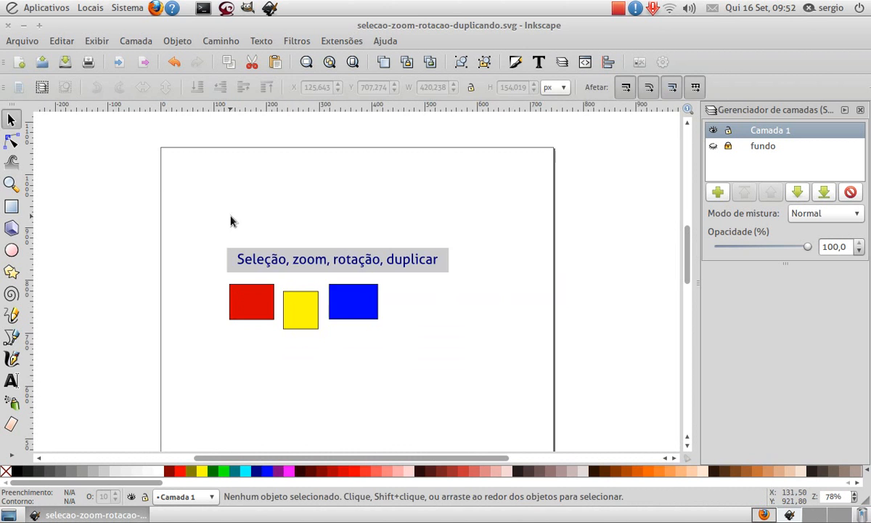
{"action": "key", "text": "t"}
{"action": "left_click", "coordinate": [241, 177]}
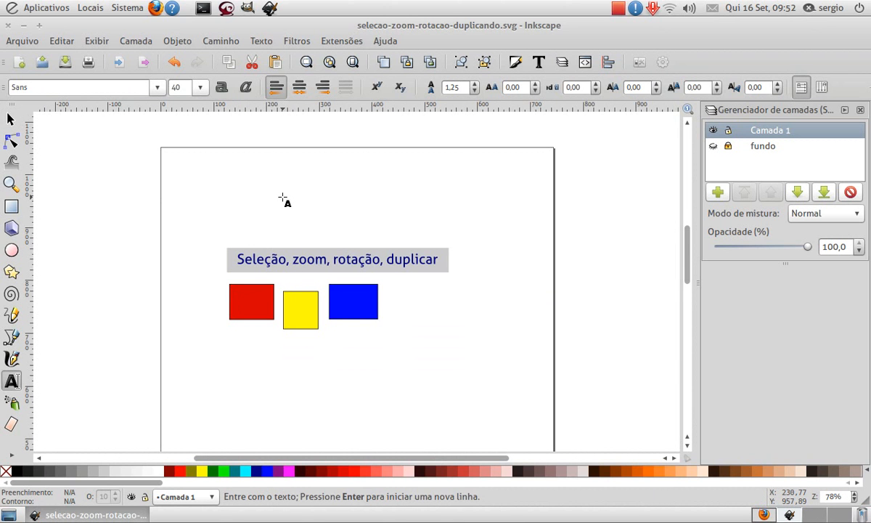
{"action": "type", "text": "3 4 "}
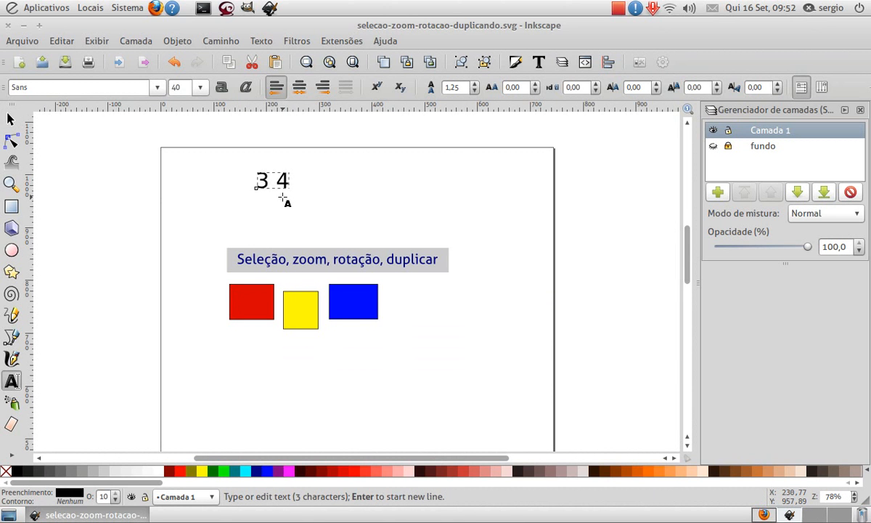
{"action": "type", "text": "5 6"}
{"action": "key", "text": "F1"}
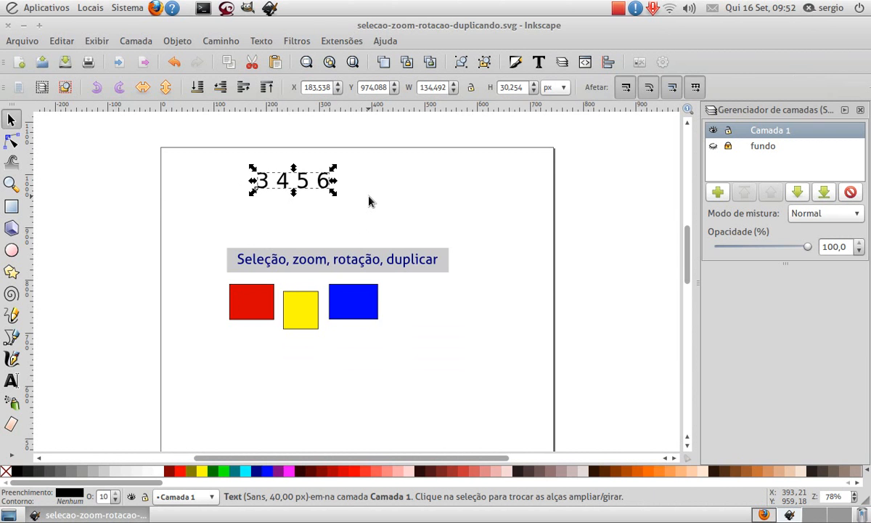
- Fit the selected "3 4 5 6" text in the window, fit the whole drawing, clear the selection, and fit the page
{"action": "key", "text": "3"}
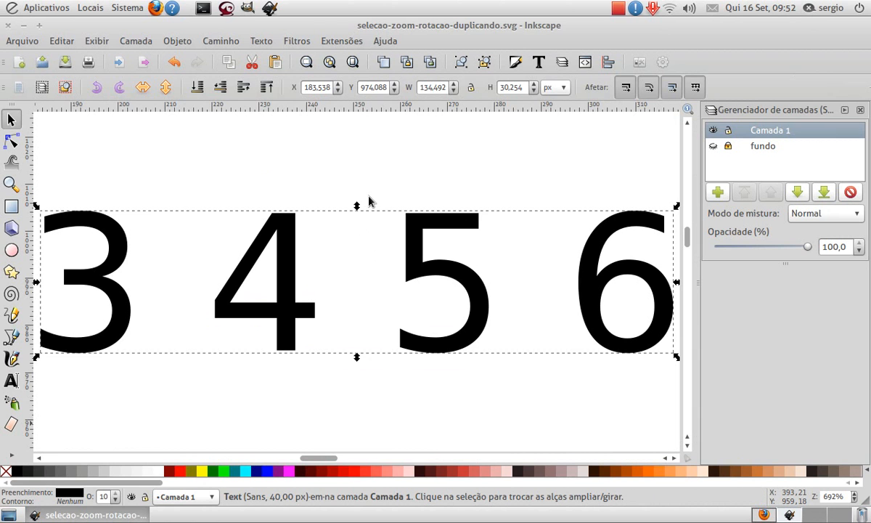
{"action": "key", "text": "4"}
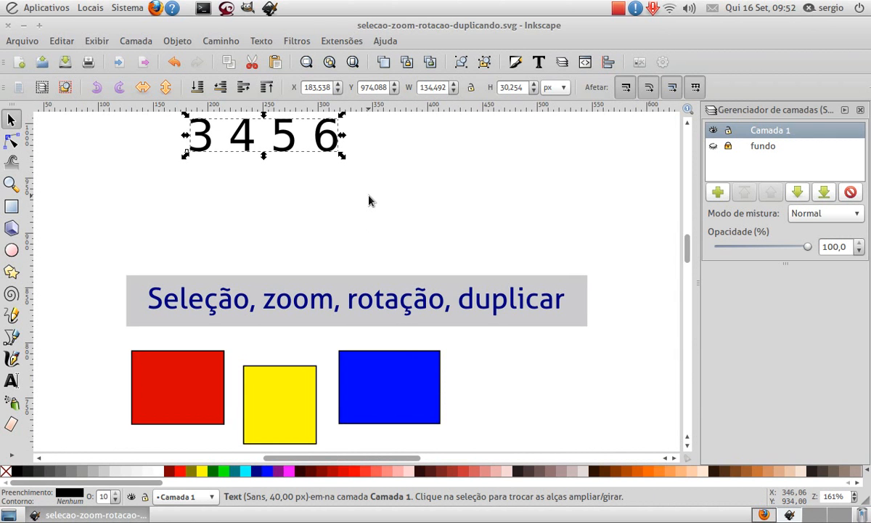
{"action": "left_click", "coordinate": [438, 191]}
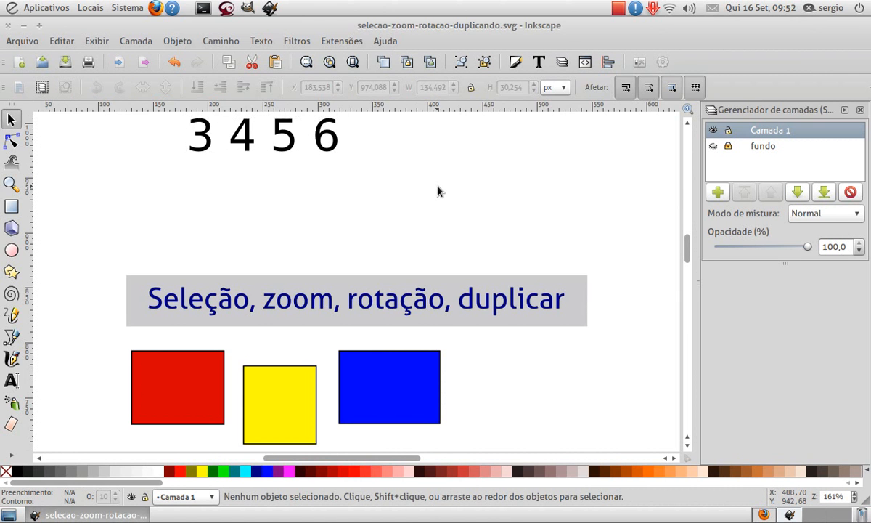
{"action": "key", "text": "5"}
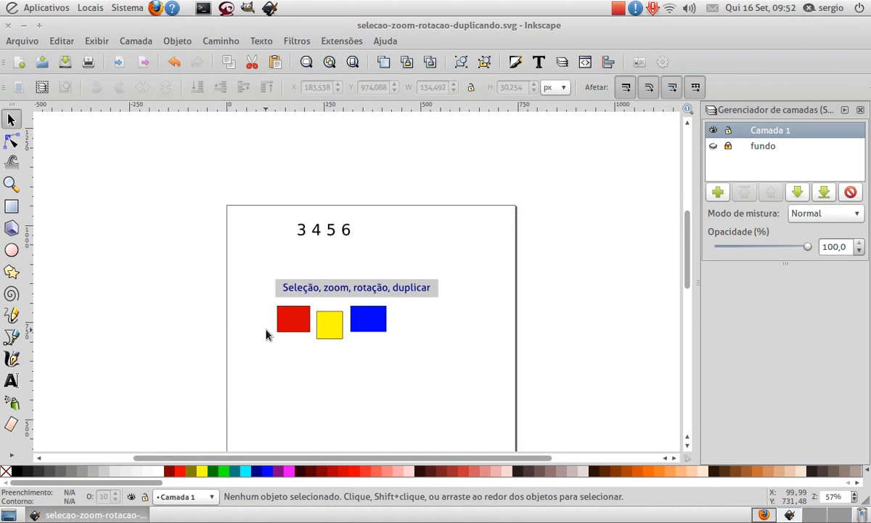
- Duplicate the red rectangle, move the copy just outside the page's right edge at about X 753, Y 794 px, and deselect it
{"action": "left_click", "coordinate": [291, 323]}
{"action": "right_click", "coordinate": [292, 325]}
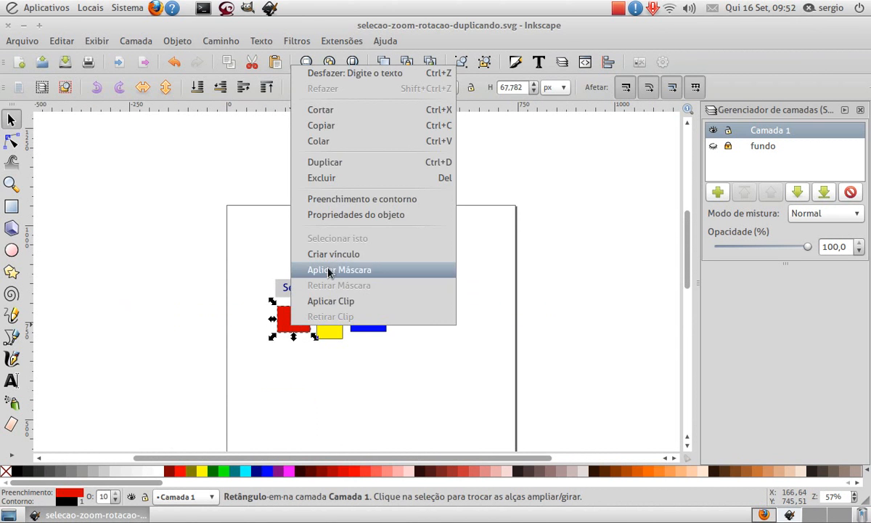
{"action": "left_click", "coordinate": [324, 162]}
{"action": "left_click_drag", "start_coordinate": [303, 323], "coordinate": [554, 258]}
{"action": "left_click", "coordinate": [521, 264]}
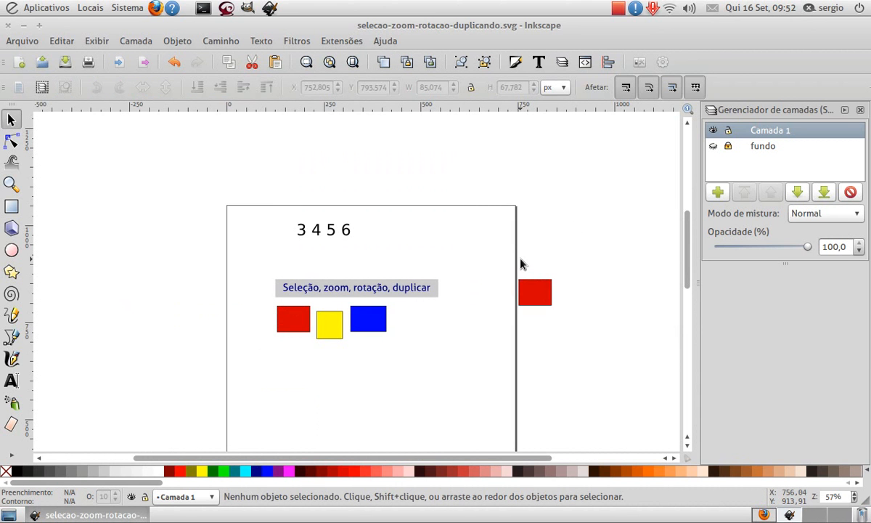
- Move the red copy farther from the page to about X 1180, Y 1008 px and fit the whole drawing in the window
{"action": "scroll", "coordinate": [521, 263], "scroll_direction": "up", "scroll_amount": 3, "text": "ctrl"}
{"action": "left_click", "coordinate": [658, 309]}
{"action": "left_click", "coordinate": [633, 247]}
{"action": "scroll", "coordinate": [631, 281], "scroll_direction": "down", "scroll_amount": 3, "text": "ctrl"}
{"action": "scroll", "coordinate": [629, 282], "scroll_direction": "down", "scroll_amount": 1, "text": "ctrl"}
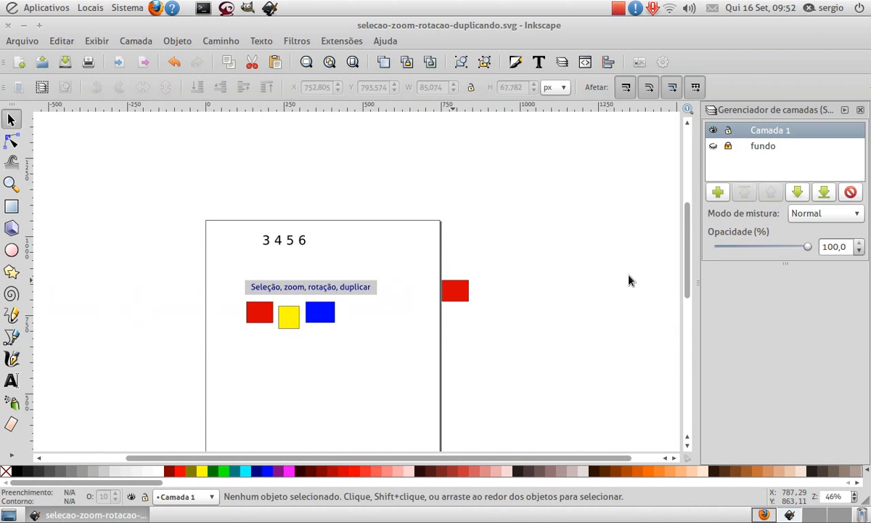
{"action": "left_click_drag", "start_coordinate": [459, 300], "coordinate": [596, 237]}
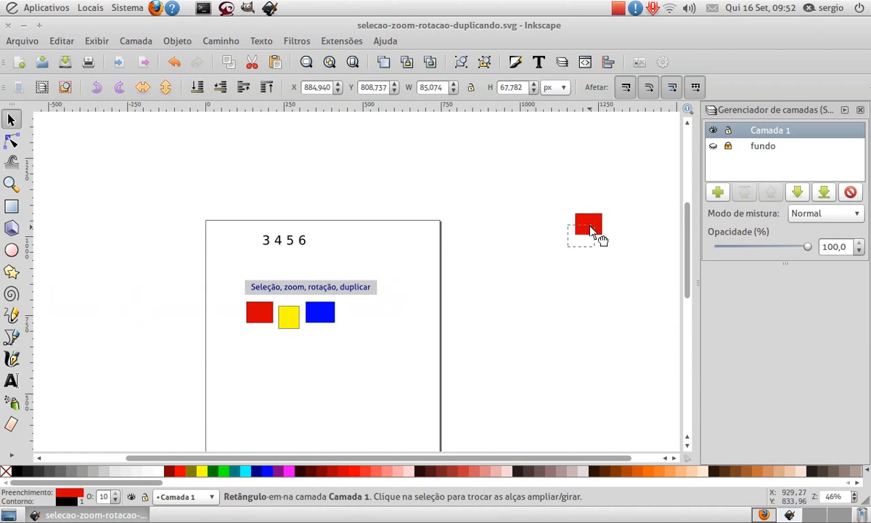
{"action": "left_click", "coordinate": [590, 338]}
{"action": "key", "text": "4"}
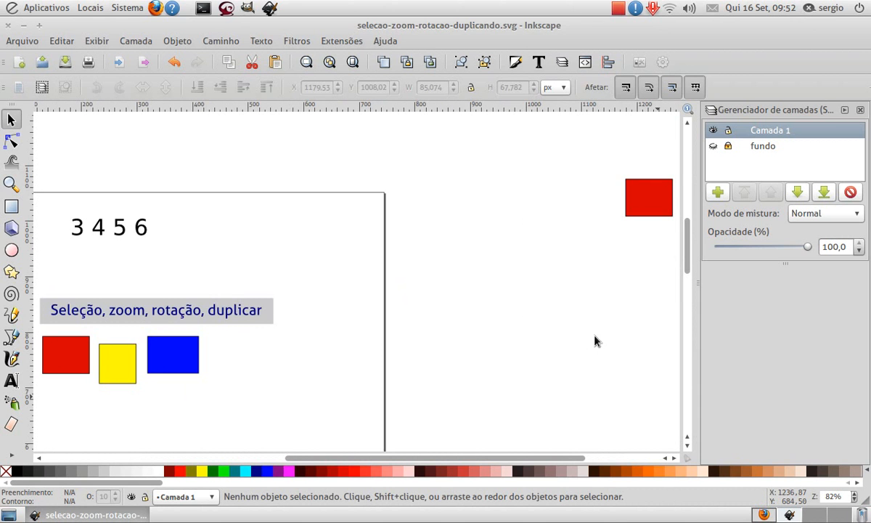
- Select the yellow rectangle, zoom in to fit it in the window, and return to the previous view
{"action": "left_click", "coordinate": [112, 350]}
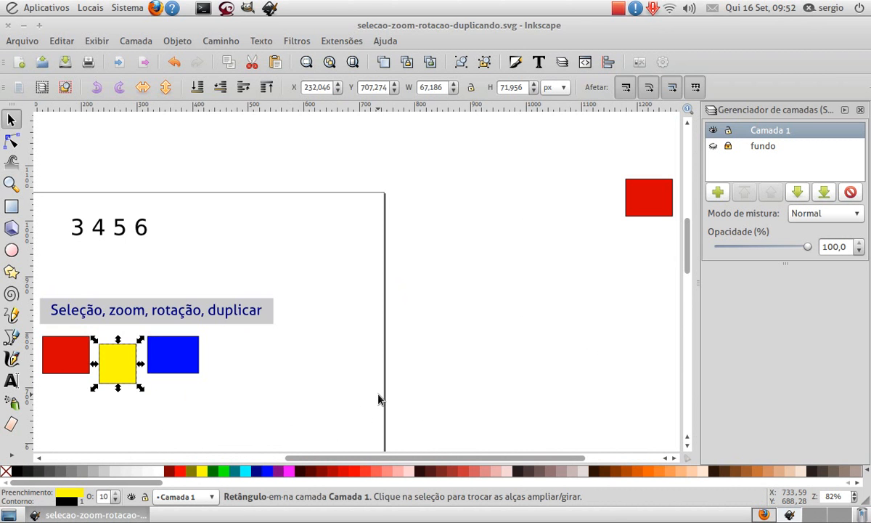
{"action": "key", "text": "3"}
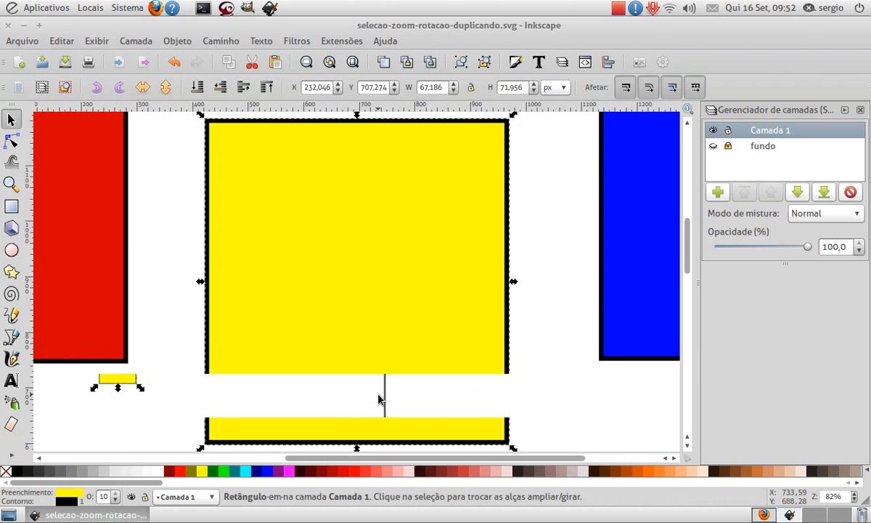
{"action": "key", "text": "grave"}
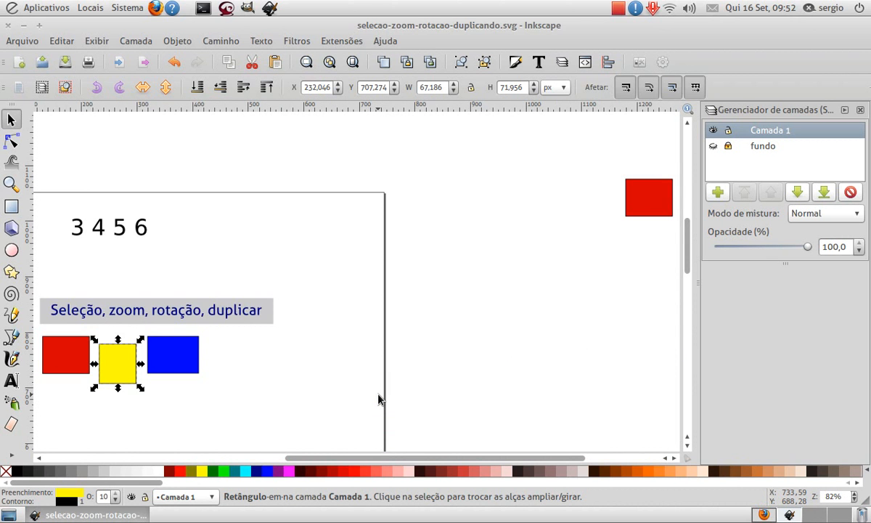
- Compare the whole-page and page-width zooms twice, clearing the selection and returning to the title and rectangles
{"action": "key", "text": "5"}
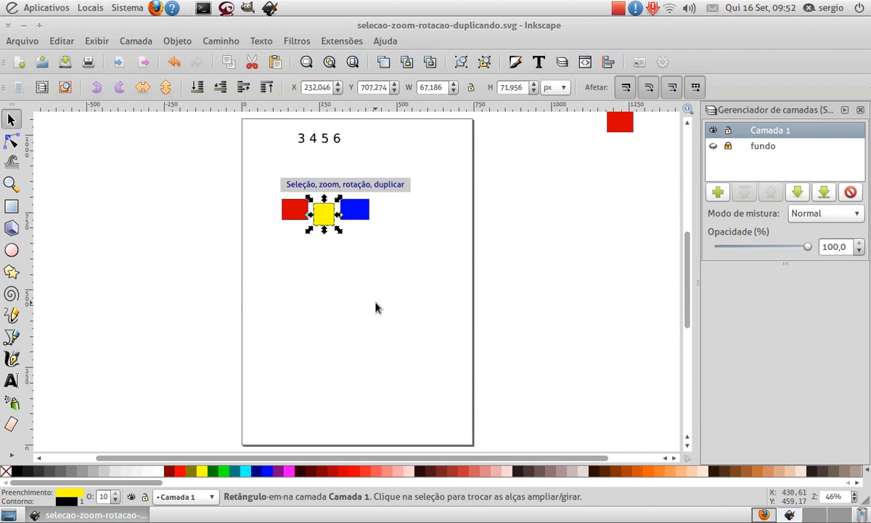
{"action": "key", "text": "1"}
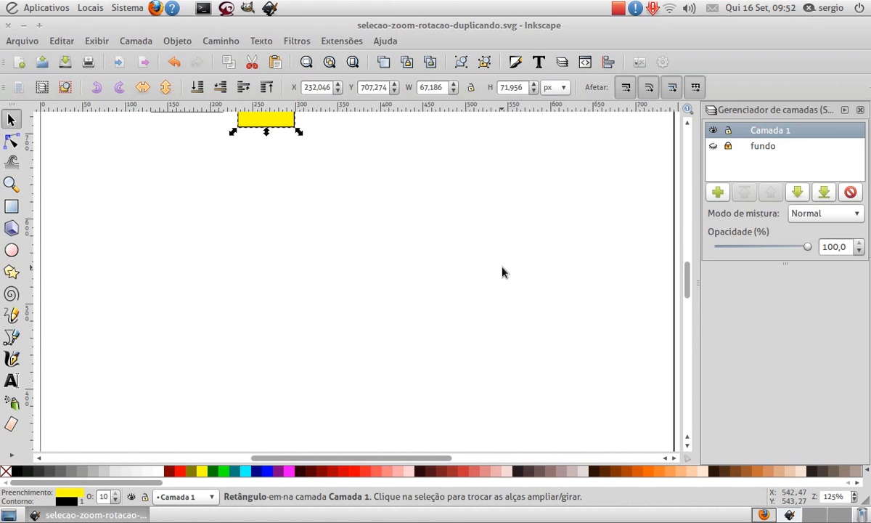
{"action": "left_click", "coordinate": [384, 232]}
{"action": "scroll", "coordinate": [385, 232], "scroll_direction": "up", "scroll_amount": 8}
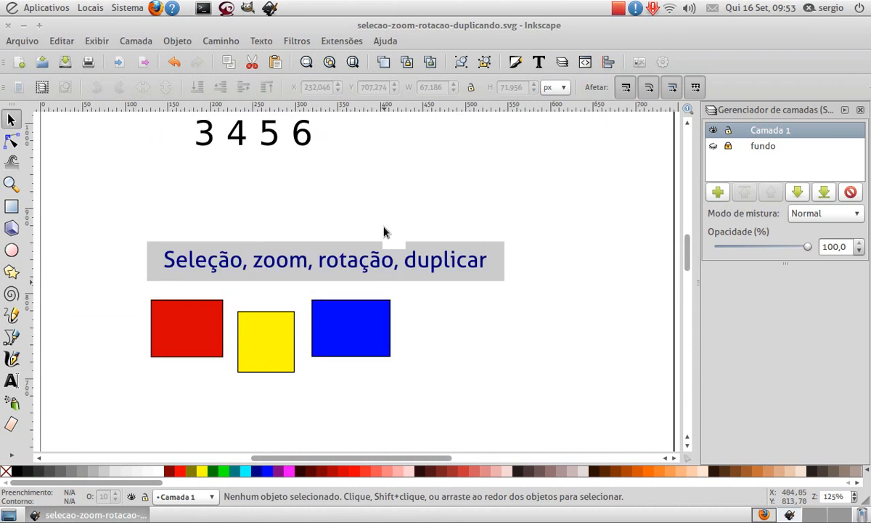
{"action": "scroll", "coordinate": [385, 231], "scroll_direction": "up", "scroll_amount": 2}
{"action": "key", "text": "5"}
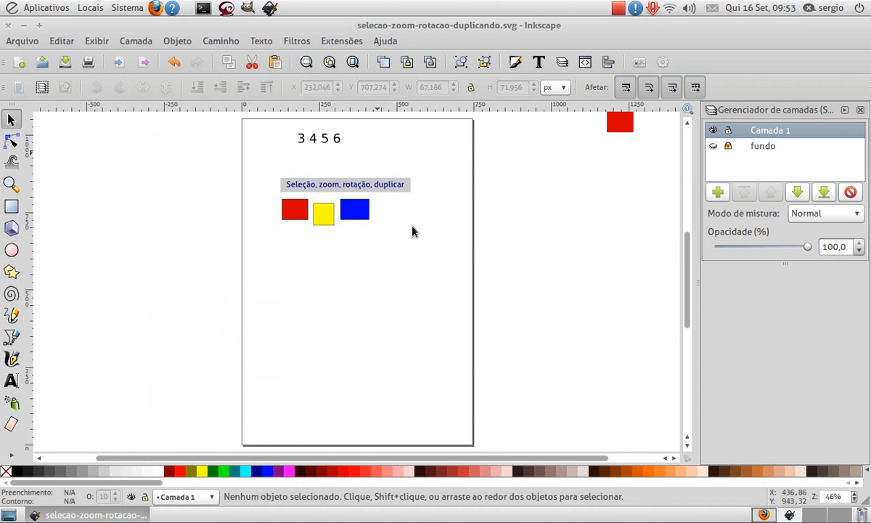
{"action": "key", "text": "6"}
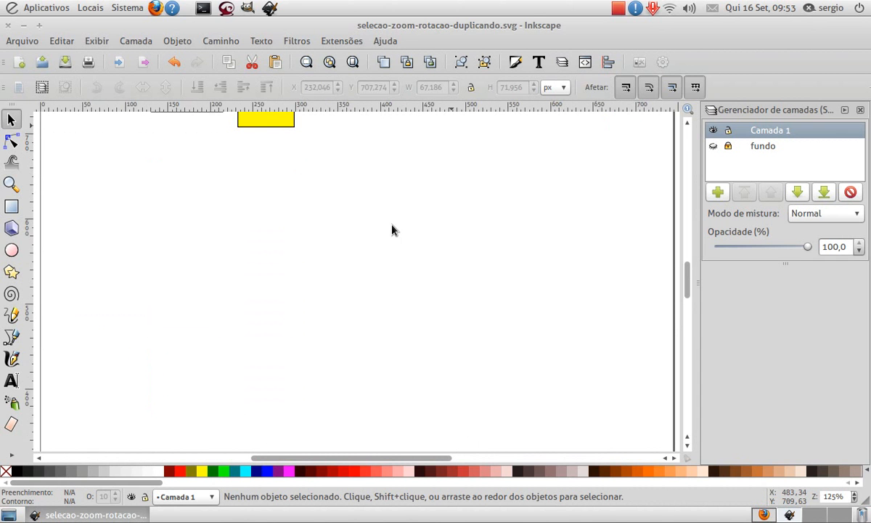
{"action": "scroll", "coordinate": [407, 199], "scroll_direction": "up", "scroll_amount": 9}
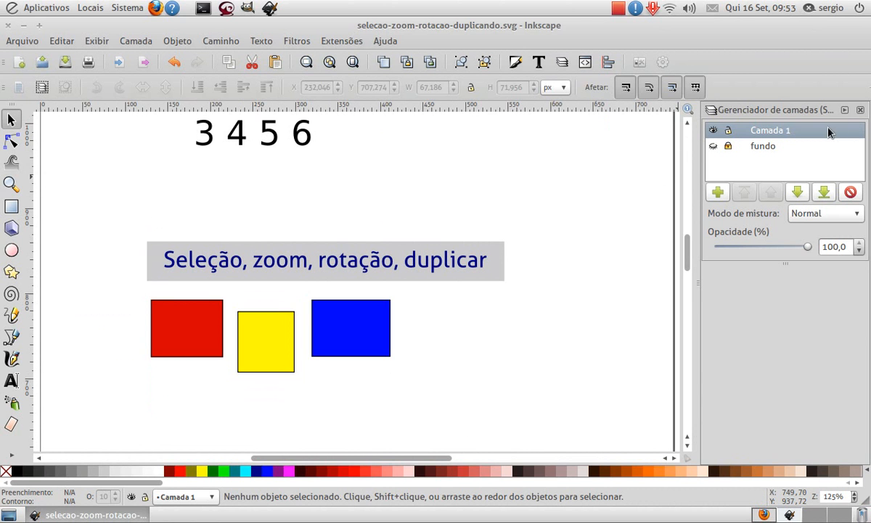
- Close the layer manager and open it again
{"action": "left_click", "coordinate": [860, 110]}
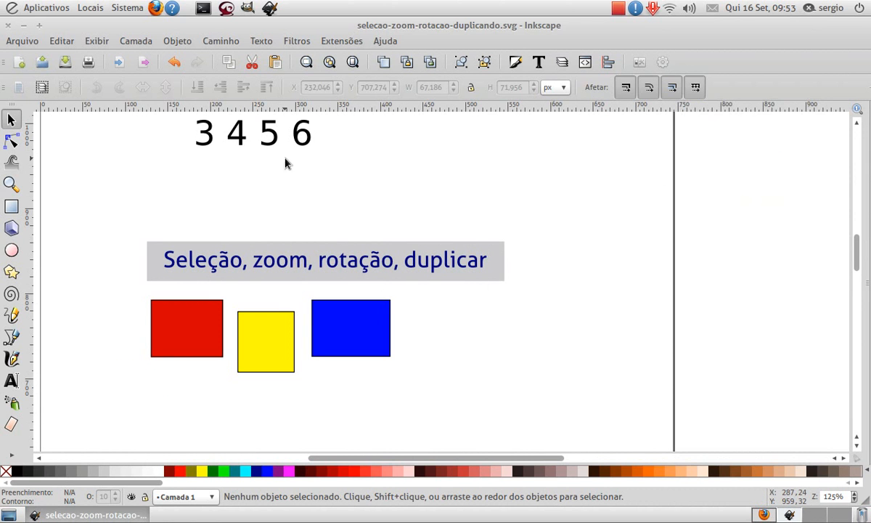
{"action": "scroll", "coordinate": [257, 193], "scroll_direction": "up", "scroll_amount": 1}
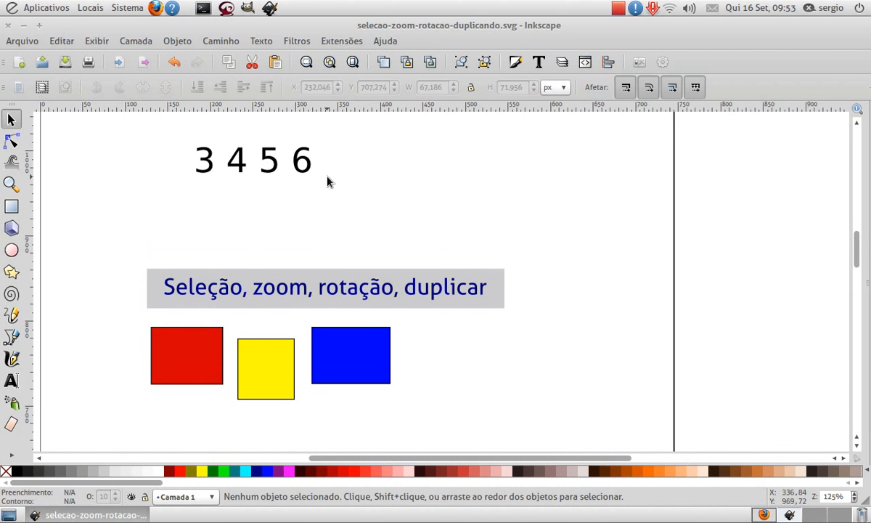
{"action": "left_click", "coordinate": [562, 62]}
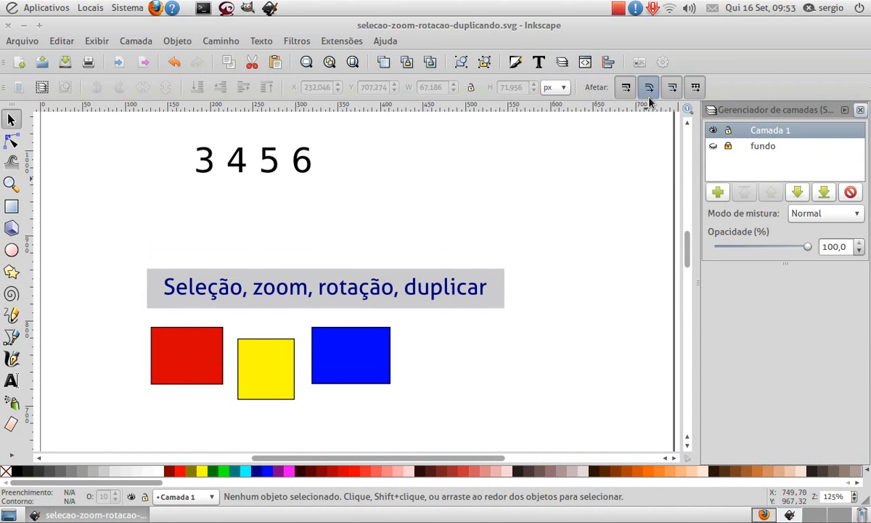
- Show the "fundo" layer, hide it again, and close the layer manager
{"action": "scroll", "coordinate": [404, 309], "scroll_direction": "down", "scroll_amount": 3}
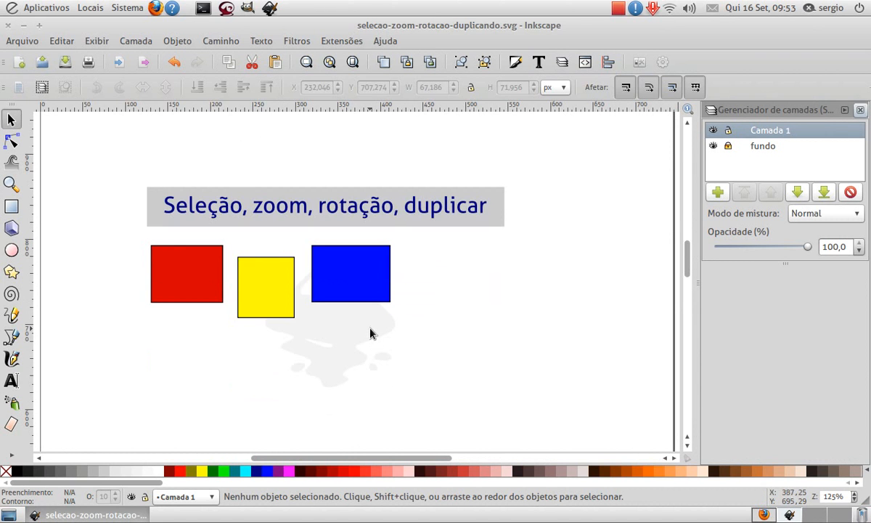
{"action": "left_click", "coordinate": [713, 147]}
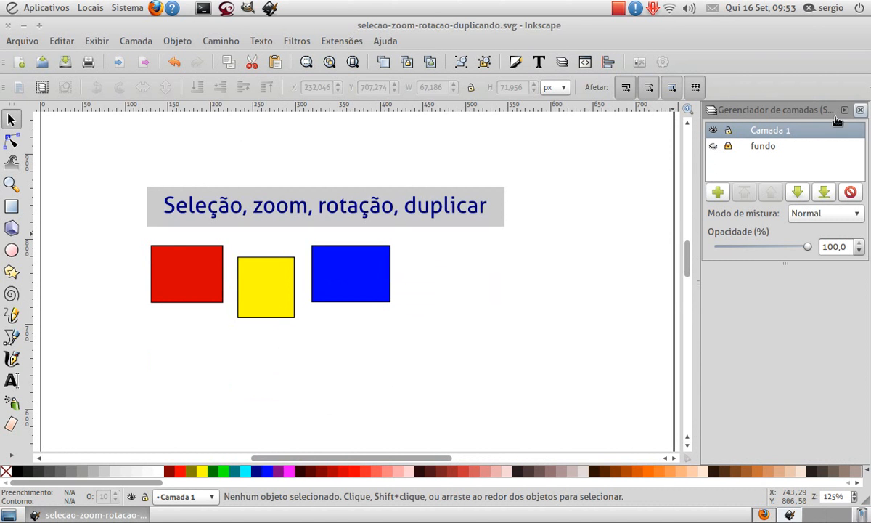
{"action": "left_click", "coordinate": [860, 110]}
{"action": "scroll", "coordinate": [446, 263], "scroll_direction": "up", "scroll_amount": 3}
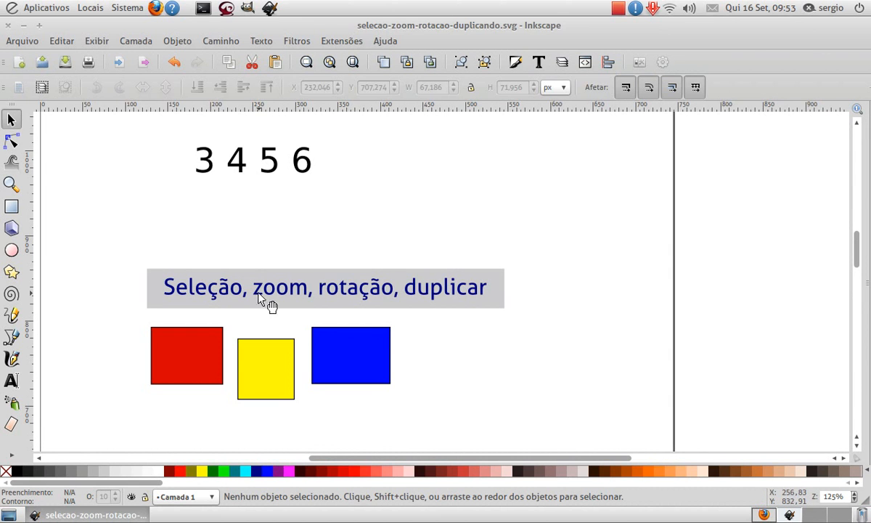
- Select the red rectangle, select the red and yellow rectangles together with a selection box, and clear the selection
{"action": "left_click", "coordinate": [189, 353]}
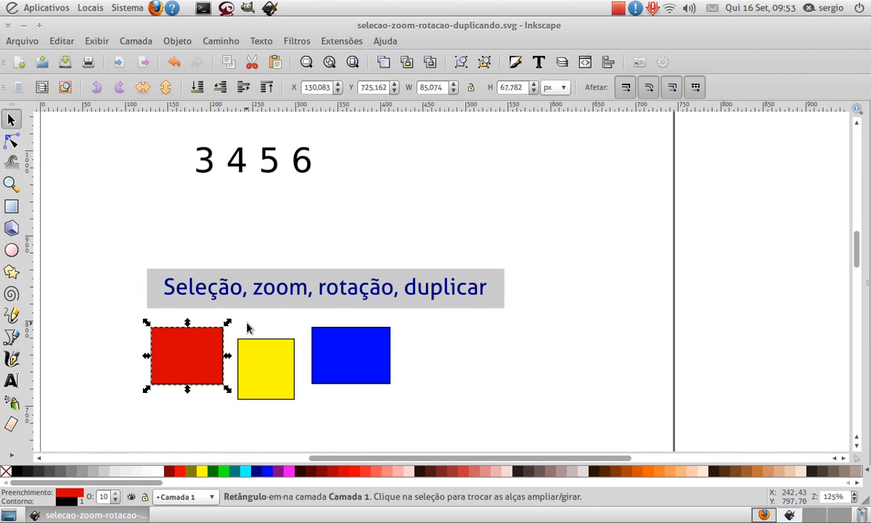
{"action": "left_click_drag", "start_coordinate": [115, 303], "coordinate": [307, 419]}
{"action": "left_click", "coordinate": [273, 313]}
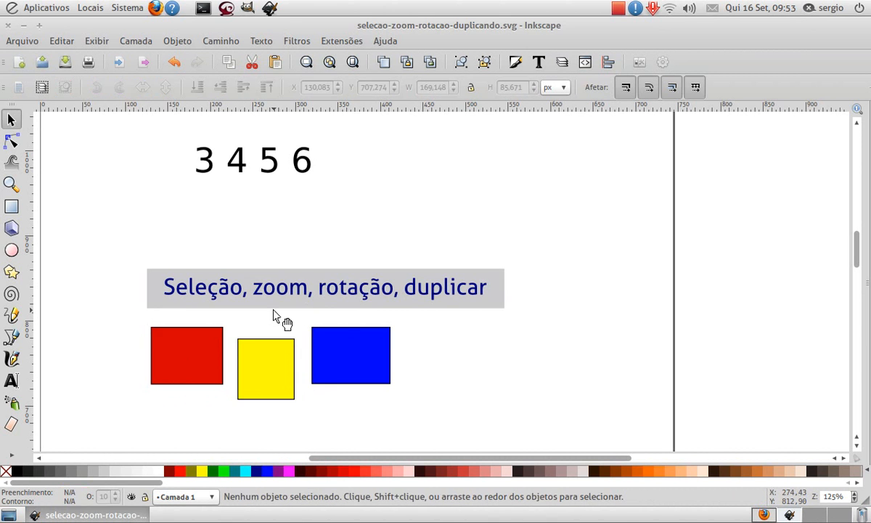
- Magnify the area around the rectangles with the Zoom tool, zoom in further, and zoom out until the number text shows
{"action": "left_click", "coordinate": [11, 186]}
{"action": "left_click_drag", "start_coordinate": [140, 263], "coordinate": [379, 419]}
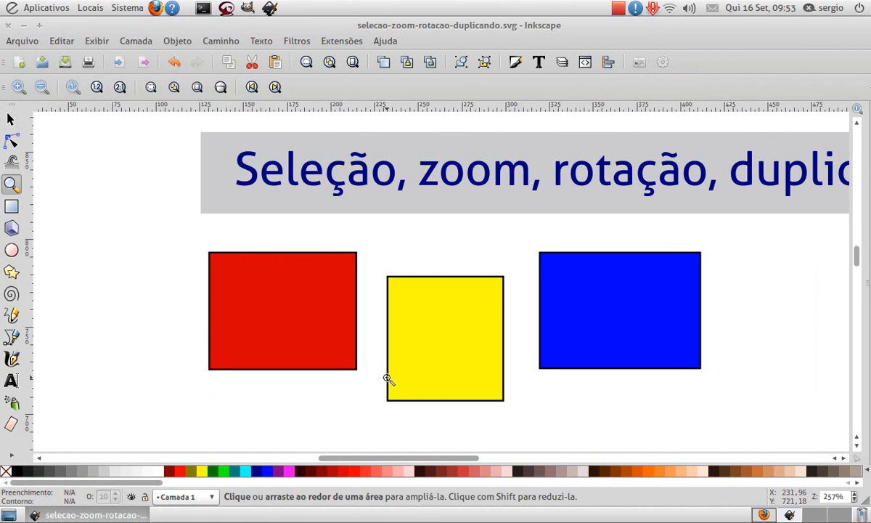
{"action": "key", "text": "plus"}
{"action": "key", "text": "plus"}
{"action": "key", "text": "minus"}
{"action": "key", "text": "minus"}
{"action": "key", "text": "minus"}
{"action": "key", "text": "minus"}
{"action": "key", "text": "minus"}
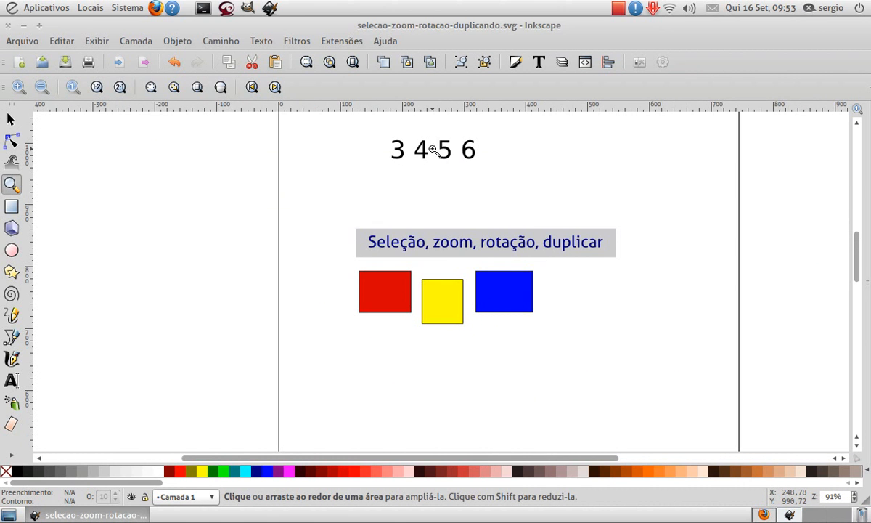
- With the Selector tool, select the yellow rectangle, fit it in the window, and fit the whole drawing
{"action": "key", "text": "s"}
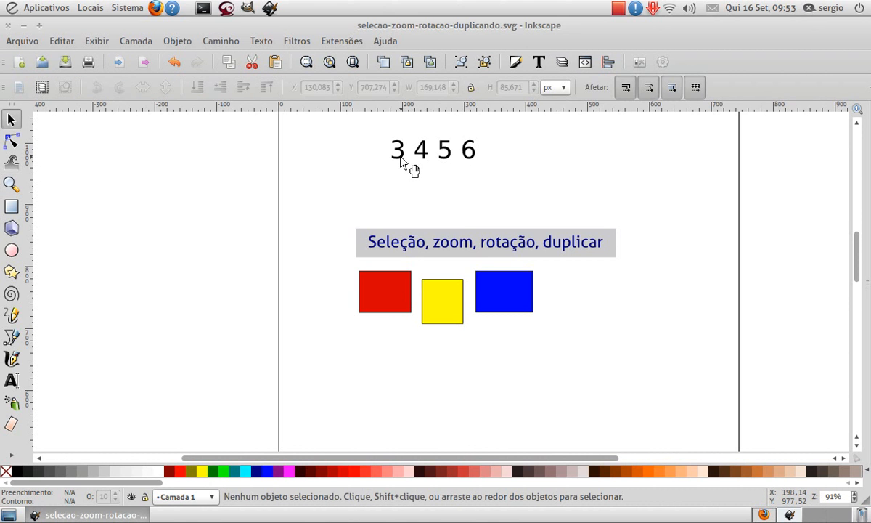
{"action": "left_click", "coordinate": [446, 320]}
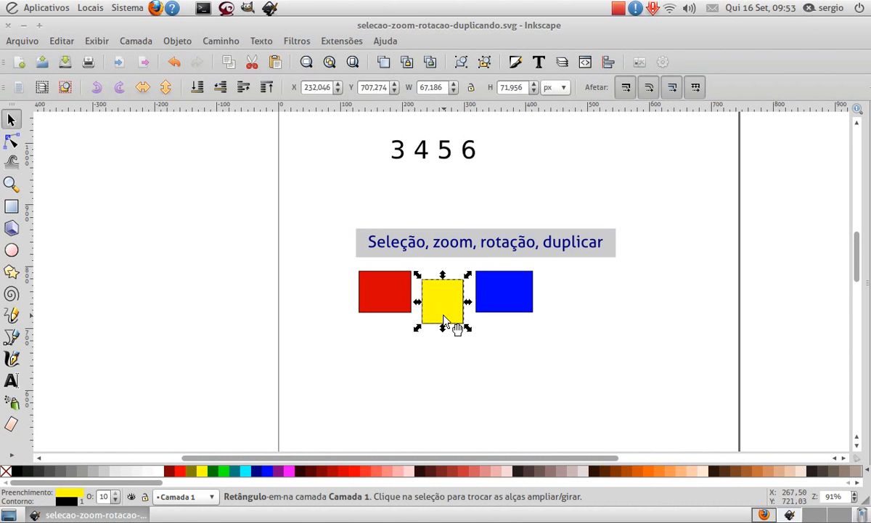
{"action": "key", "text": "3"}
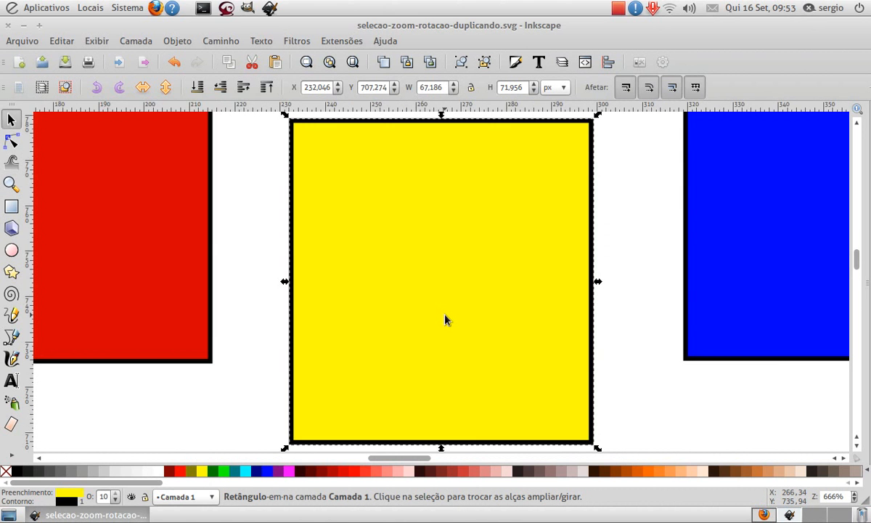
{"action": "key", "text": "4"}
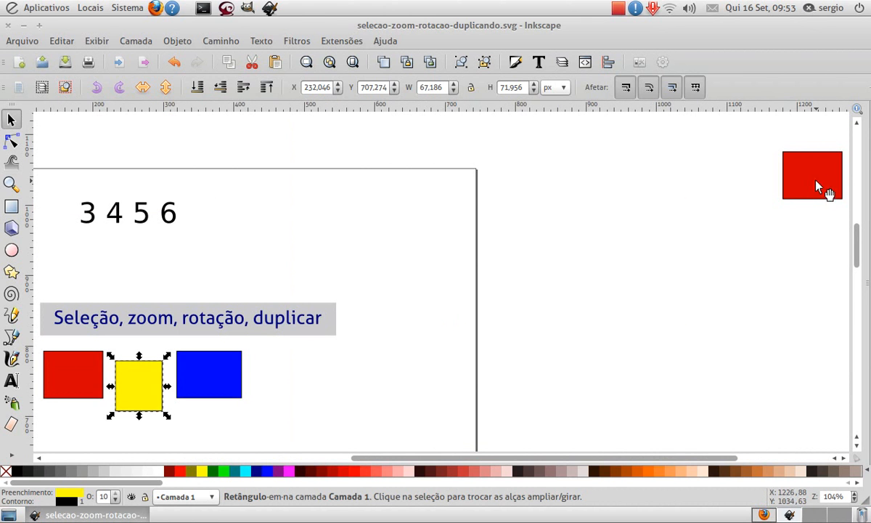
- Delete the red copy outside the page, fit the remaining drawing in the window, and zoom out slightly
{"action": "left_click", "coordinate": [787, 193]}
{"action": "key", "text": "Delete"}
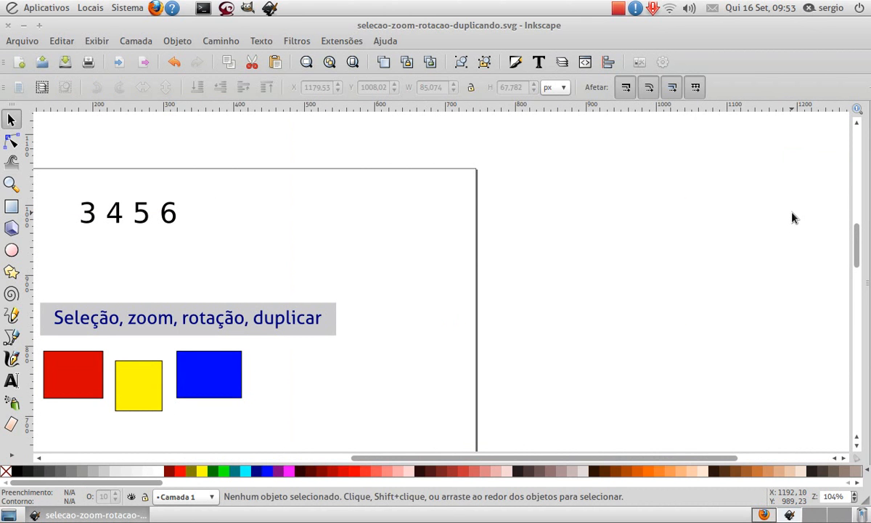
{"action": "key", "text": "4"}
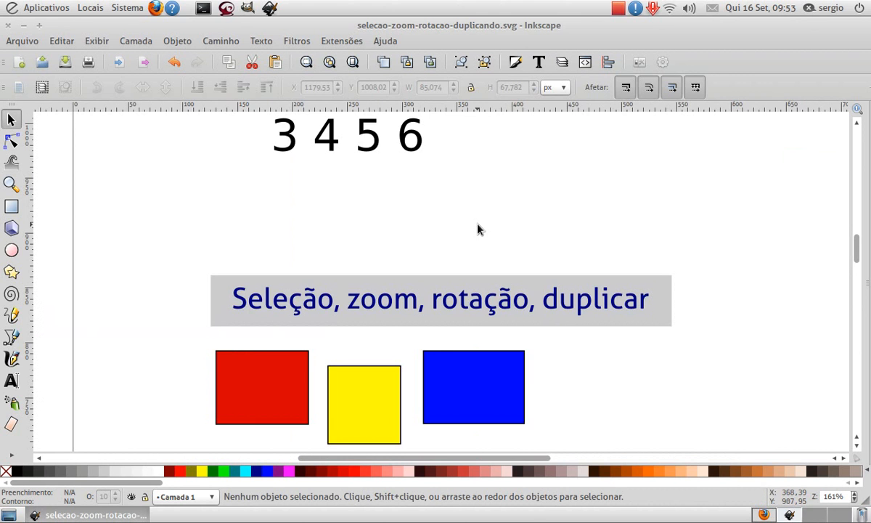
{"action": "key", "text": "minus"}
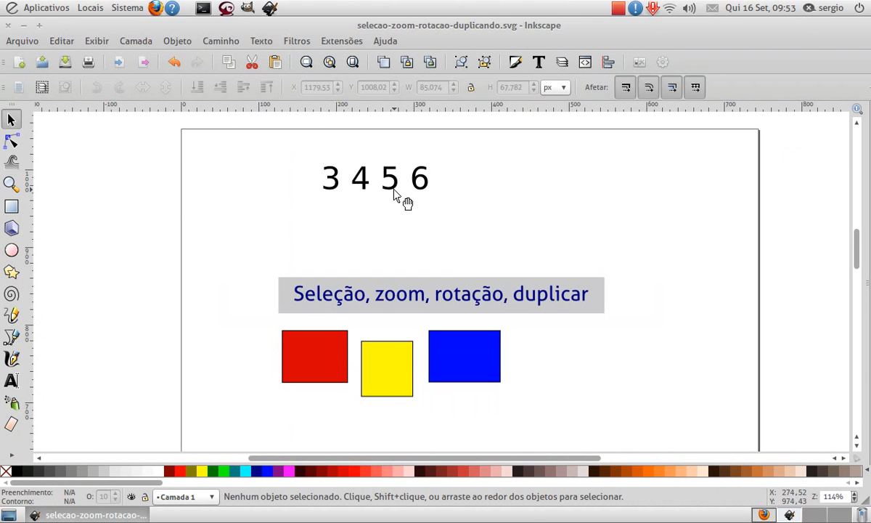
- Move the yellow rectangle down, below the gap between the red and blue rectangles
{"action": "key", "text": "5"}
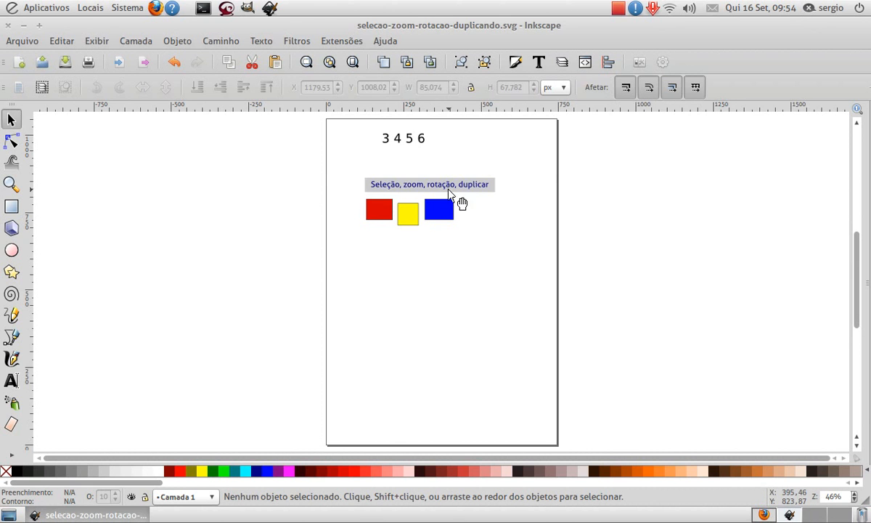
{"action": "scroll", "coordinate": [453, 217], "scroll_direction": "up", "scroll_amount": 2}
{"action": "scroll", "coordinate": [441, 283], "scroll_direction": "up", "scroll_amount": 4}
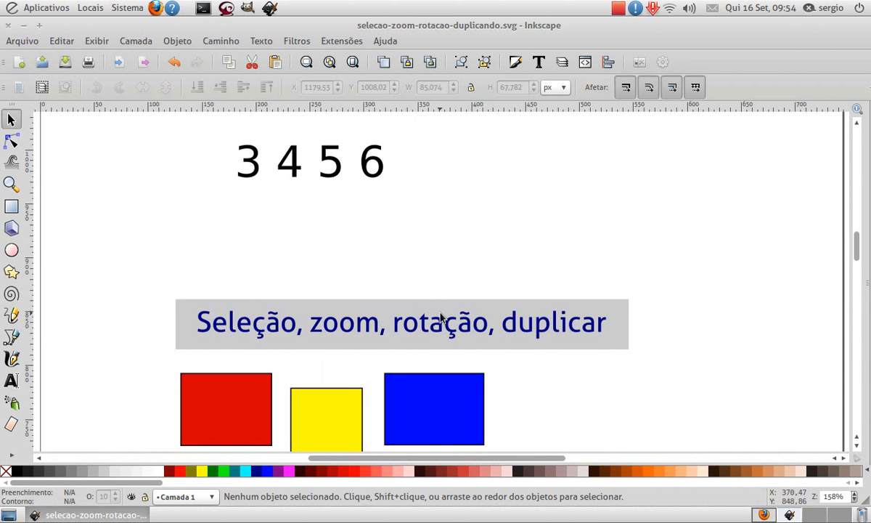
{"action": "scroll", "coordinate": [438, 293], "scroll_direction": "down", "scroll_amount": 3}
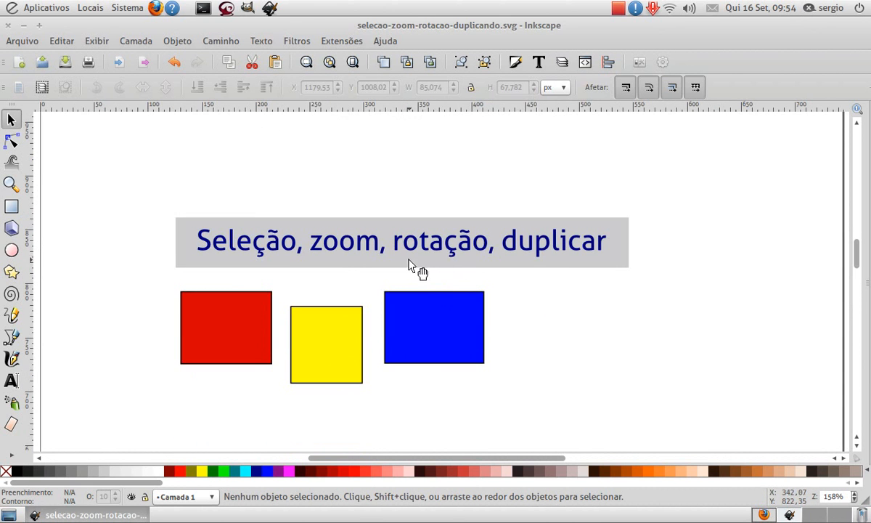
{"action": "scroll", "coordinate": [432, 258], "scroll_direction": "down", "scroll_amount": 3}
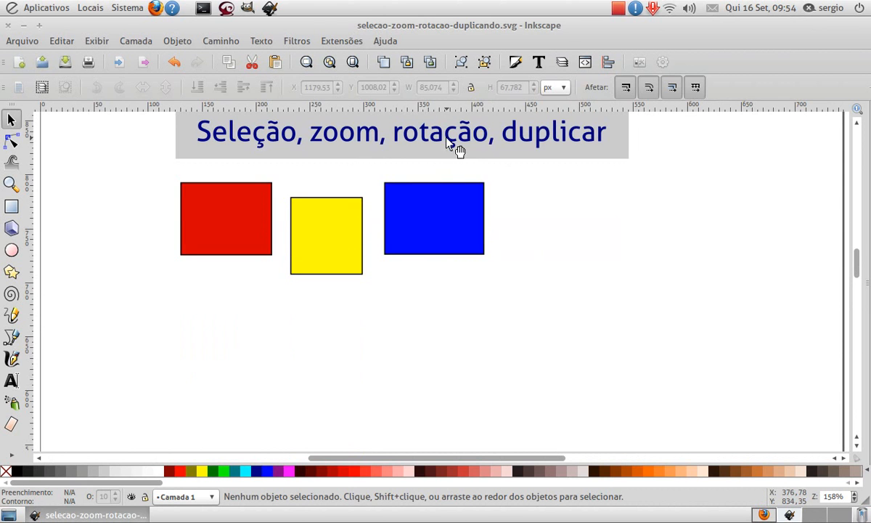
{"action": "left_click", "coordinate": [335, 254]}
{"action": "left_click_drag", "start_coordinate": [313, 242], "coordinate": [340, 354]}
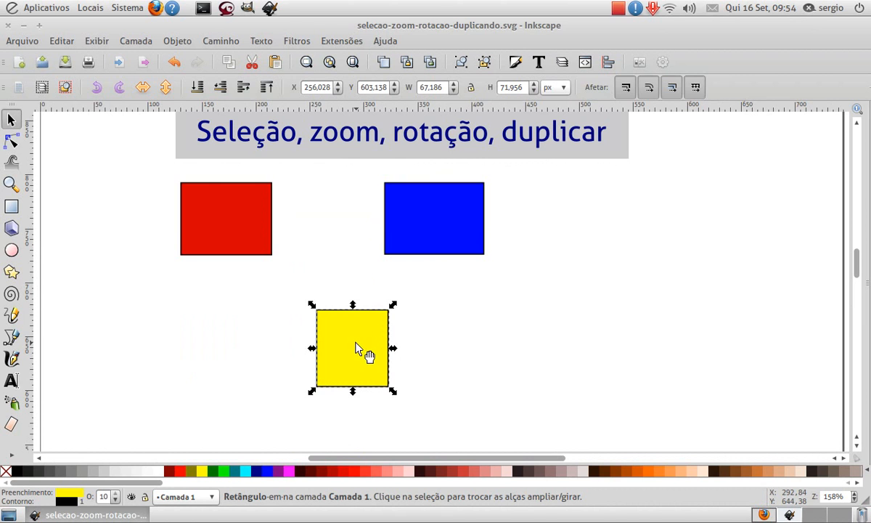
- Rotate the yellow rectangle freehand about its centre in both directions and return it to upright
{"action": "left_click", "coordinate": [361, 345]}
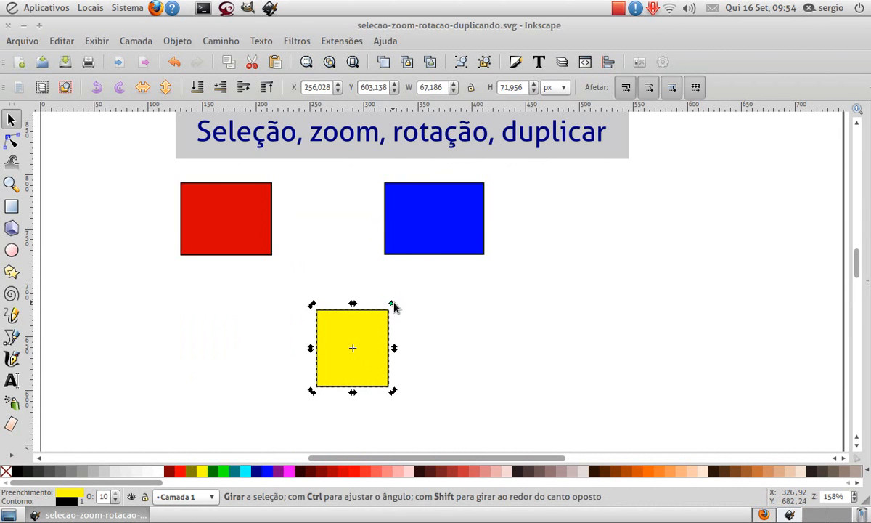
{"action": "mouse_move", "coordinate": [395, 307]}
{"action": "left_mouse_down"}
{"action": "mouse_move", "coordinate": [378, 305]}
{"action": "mouse_move", "coordinate": [397, 298]}
{"action": "mouse_move", "coordinate": [356, 292]}
{"action": "mouse_move", "coordinate": [387, 305]}
{"action": "left_mouse_up"}
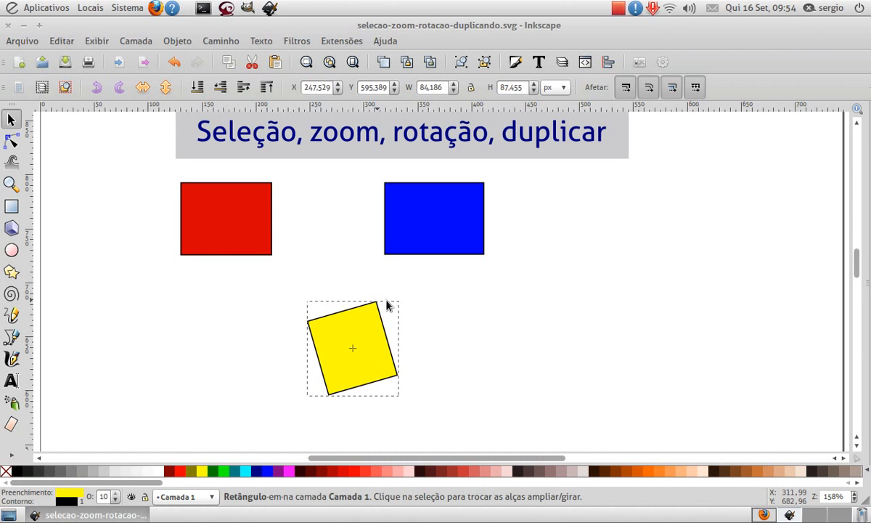
{"action": "mouse_move", "coordinate": [389, 306]}
{"action": "left_mouse_down"}
{"action": "mouse_move", "coordinate": [408, 326]}
{"action": "mouse_move", "coordinate": [377, 303]}
{"action": "left_mouse_up"}
{"action": "left_click_drag", "start_coordinate": [352, 300], "coordinate": [398, 312]}
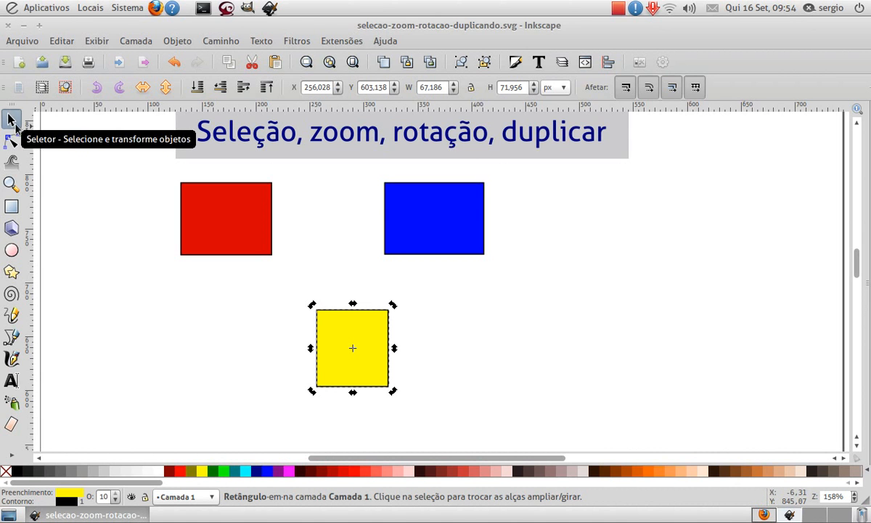
- Rotate the yellow rectangle 90° counterclockwise and back 90° clockwise, and clear the selection
{"action": "left_click", "coordinate": [98, 91]}
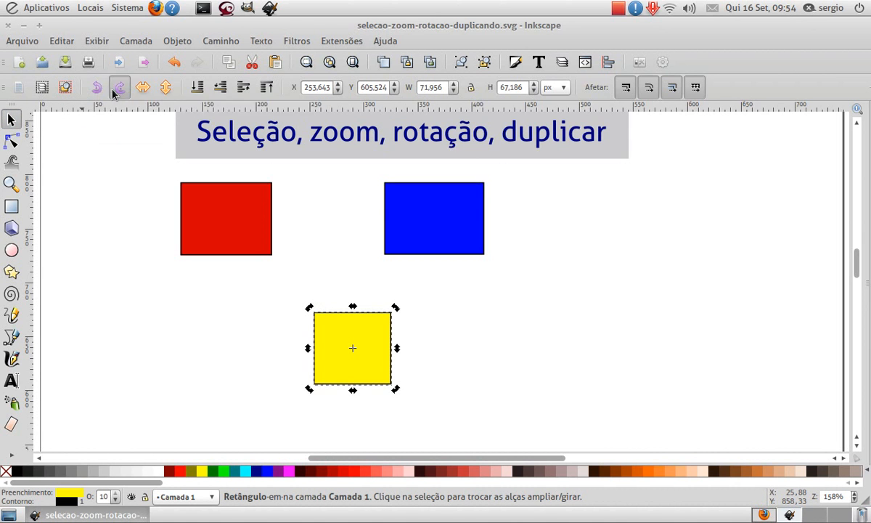
{"action": "left_click", "coordinate": [113, 90]}
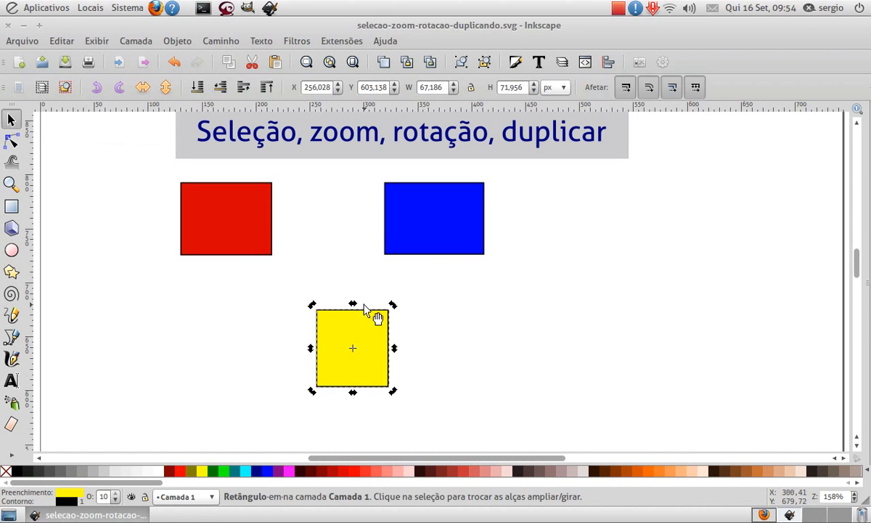
{"action": "left_click", "coordinate": [120, 257]}
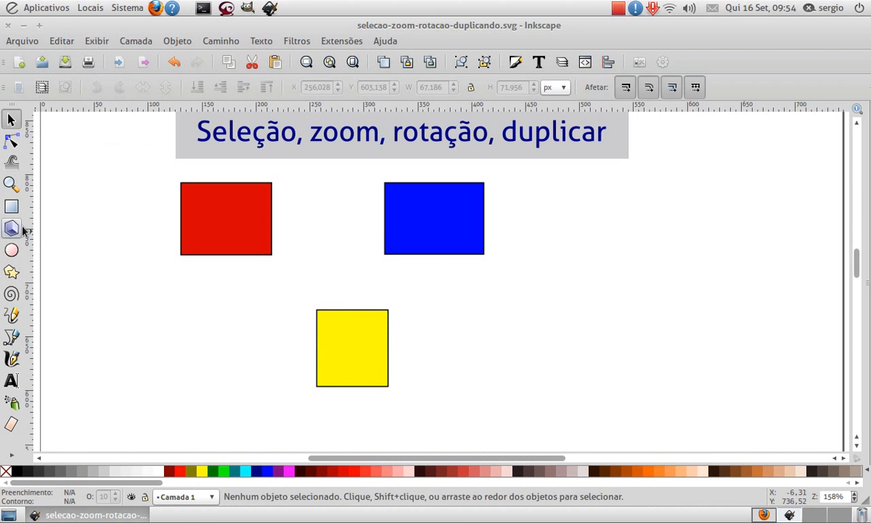
{"action": "left_click", "coordinate": [347, 353]}
{"action": "left_click", "coordinate": [99, 306]}
- Draw a blue 3-cornered star about 80 px wide beside the yellow rectangle and rotate it to point right
{"action": "left_click", "coordinate": [11, 272]}
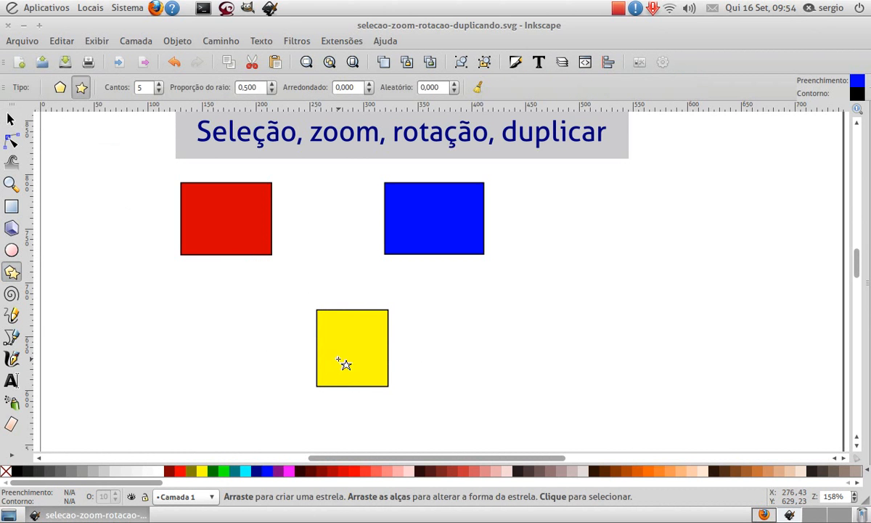
{"action": "left_click_drag", "start_coordinate": [421, 346], "coordinate": [460, 383]}
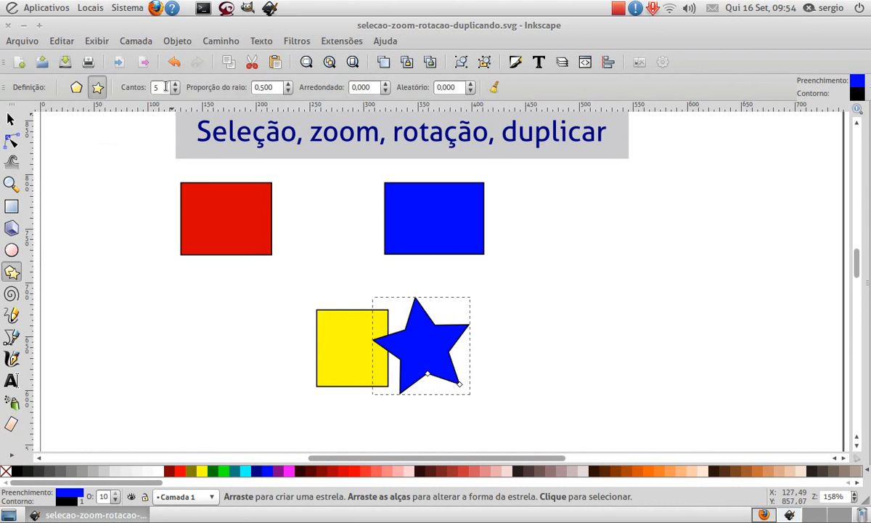
{"action": "scroll", "coordinate": [166, 86], "scroll_direction": "down", "scroll_amount": 2}
{"action": "key", "text": "s"}
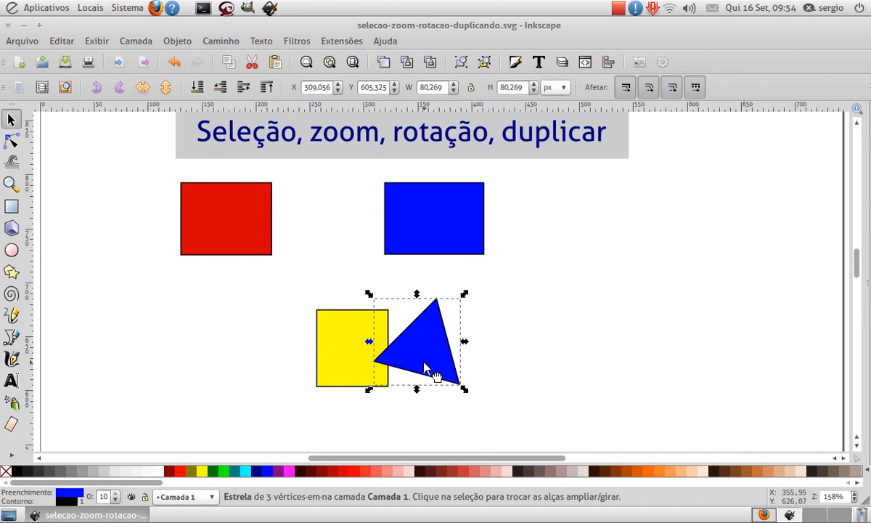
{"action": "left_click", "coordinate": [415, 354]}
{"action": "left_click_drag", "start_coordinate": [464, 295], "coordinate": [472, 376]}
- Reduce the yellow rectangle's height to form an arrow shaft and move it right until it overlaps the blue triangle's base
{"action": "left_click", "coordinate": [351, 356]}
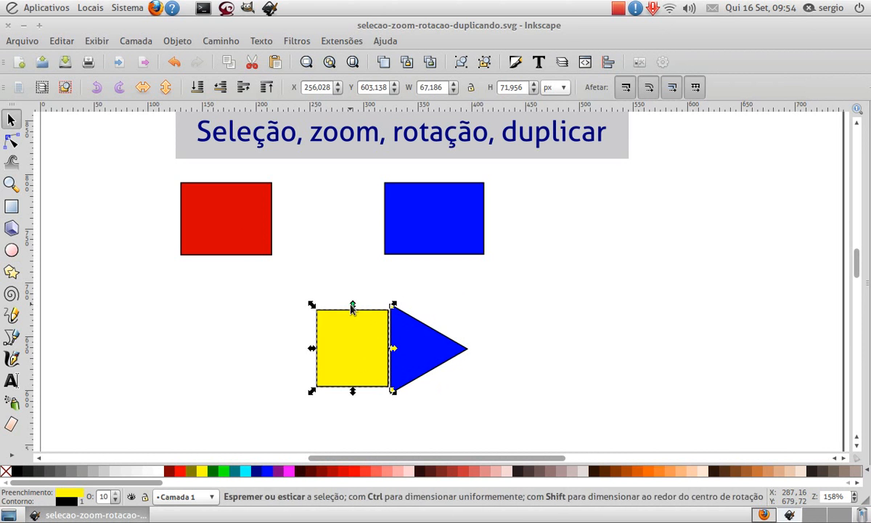
{"action": "left_click_drag", "start_coordinate": [352, 305], "coordinate": [354, 327]}
{"action": "left_click_drag", "start_coordinate": [374, 358], "coordinate": [397, 360]}
- Select the yellow shaft and the blue triangle together and merge them into one arrow with Union
{"action": "left_click_drag", "start_coordinate": [309, 286], "coordinate": [476, 406]}
{"action": "left_click", "coordinate": [213, 42]}
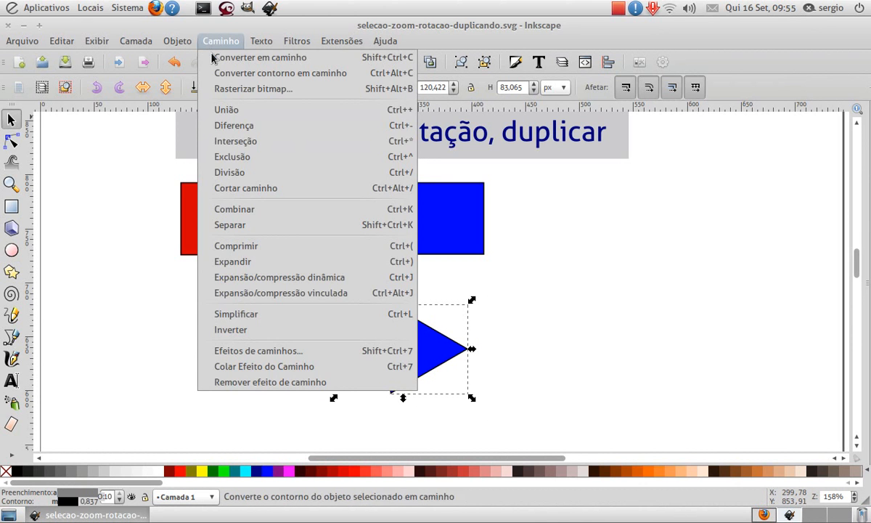
{"action": "left_click", "coordinate": [226, 114]}
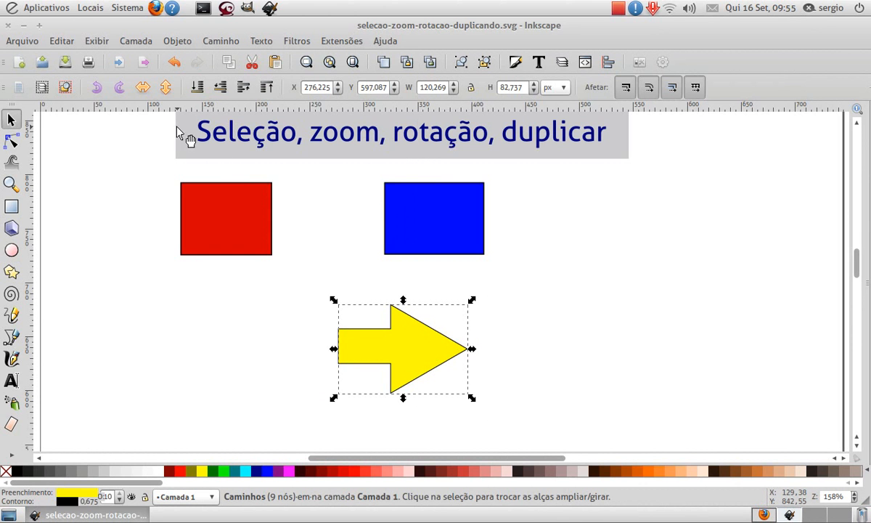
- Flip the yellow arrow horizontally so it points left, and rotate it freehand about its centre to point up
{"action": "left_click", "coordinate": [144, 88]}
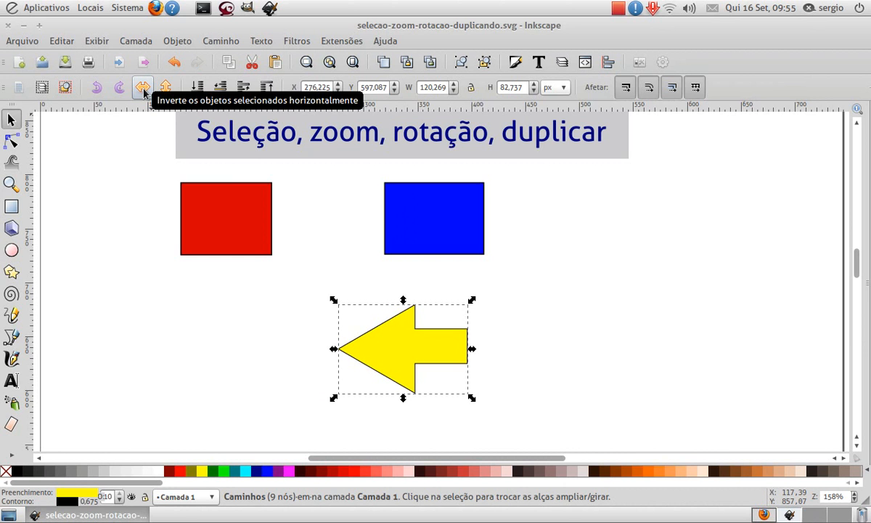
{"action": "left_click", "coordinate": [143, 90]}
{"action": "left_click", "coordinate": [143, 90]}
{"action": "left_click", "coordinate": [408, 351]}
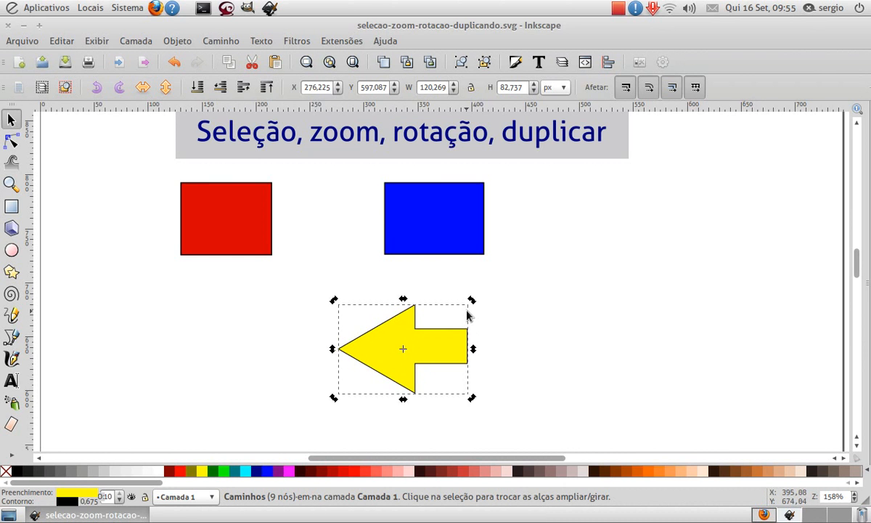
{"action": "left_click_drag", "start_coordinate": [472, 300], "coordinate": [435, 391]}
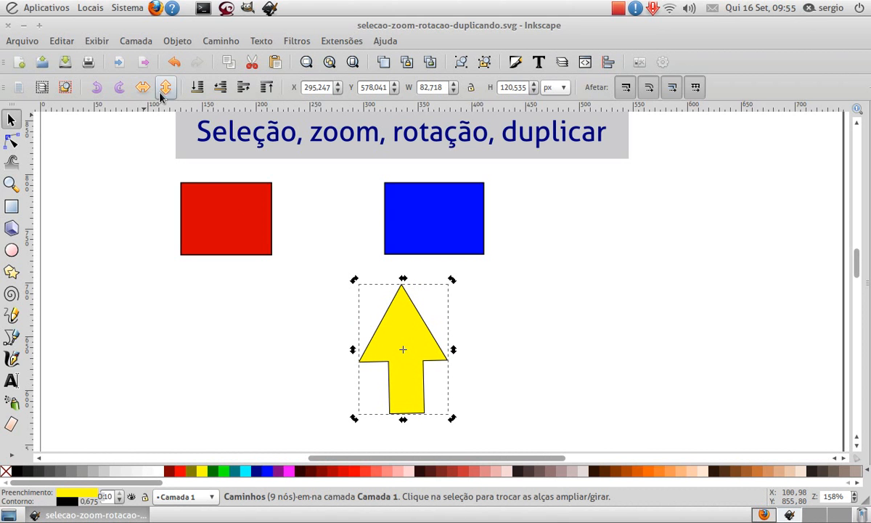
- Flip the yellow arrow vertically several times, ending with it pointing down
{"action": "left_click", "coordinate": [165, 87]}
{"action": "left_click", "coordinate": [166, 88]}
{"action": "left_click", "coordinate": [166, 87]}
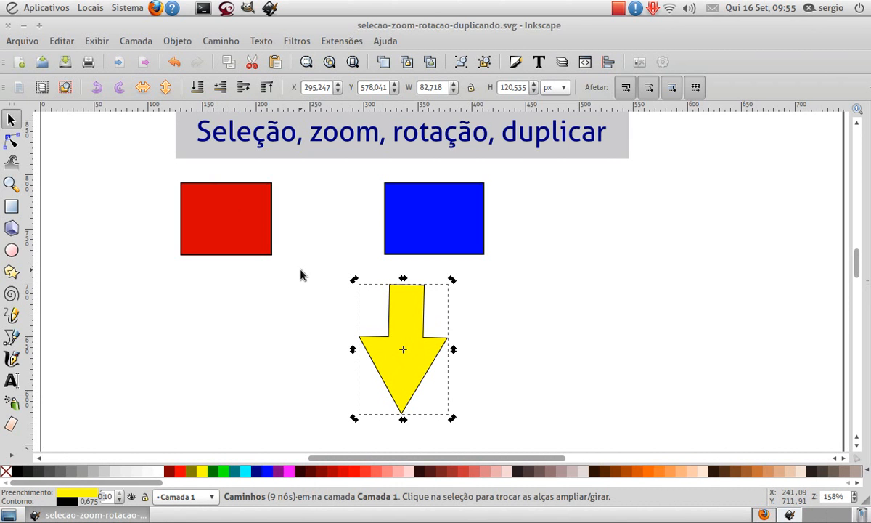
{"action": "key", "text": "v"}
{"action": "key", "text": "v"}
- Rotate the yellow arrow 90° counterclockwise to point right, and flip it horizontally and back
{"action": "key", "text": "ctrl+bracketleft"}
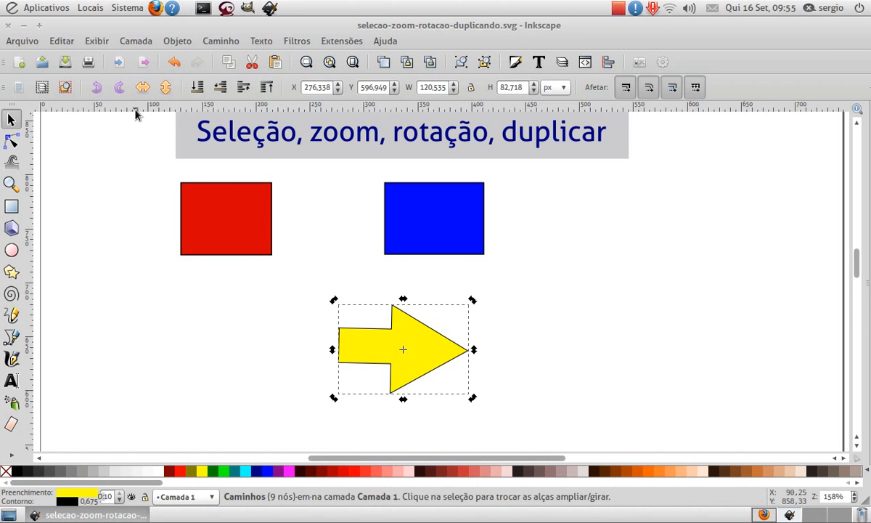
{"action": "key", "text": "h"}
{"action": "key", "text": "h"}
- Add the text "[" in Sans 40 just beyond the yellow arrow's tip
{"action": "key", "text": "t"}
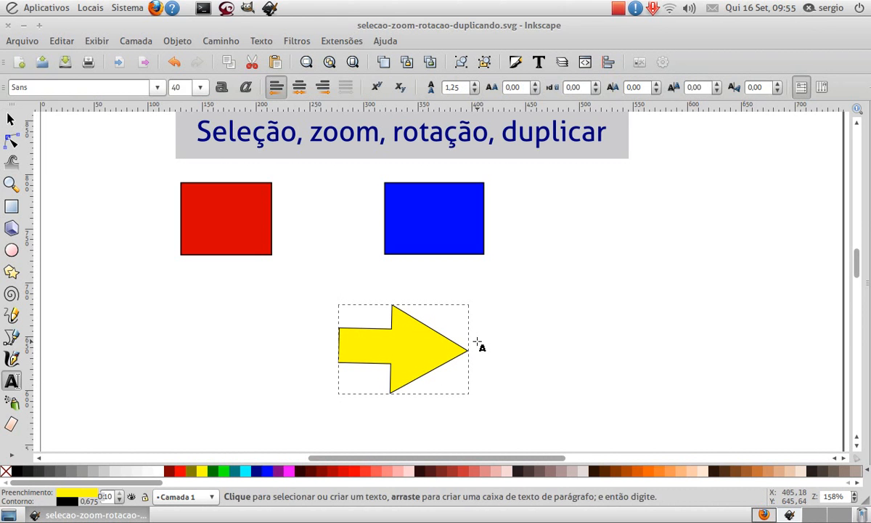
{"action": "left_click", "coordinate": [477, 338]}
{"action": "type", "text": "["}
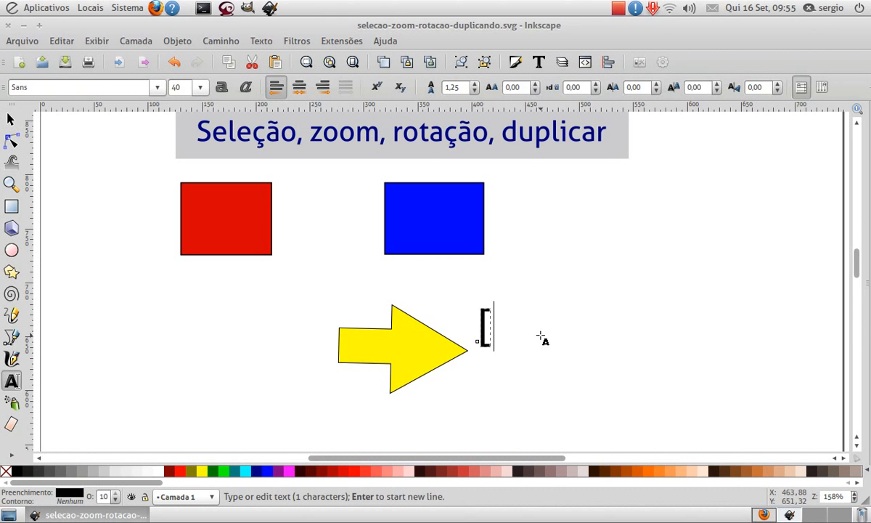
{"action": "key", "text": "F1"}
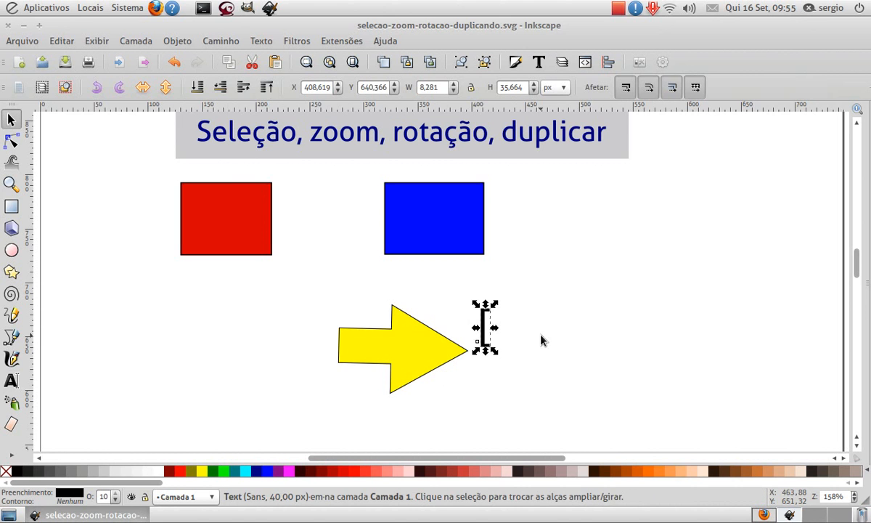
- Move the yellow arrow left, away from the bracket text, rotate it 90° counterclockwise and back, and clear the selection
{"action": "left_click", "coordinate": [384, 356]}
{"action": "left_click_drag", "start_coordinate": [389, 356], "coordinate": [326, 344]}
{"action": "key", "text": "bracketleft"}
{"action": "key", "text": "bracketleft"}
{"action": "key", "text": "bracketleft"}
{"action": "key", "text": "bracketleft"}
{"action": "key", "text": "bracketleft"}
{"action": "key", "text": "bracketleft"}
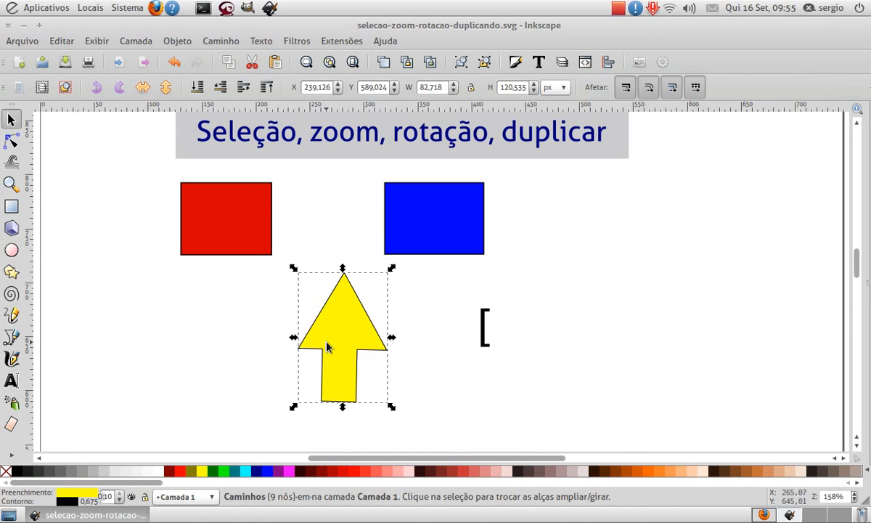
{"action": "key", "text": "bracketright"}
{"action": "key", "text": "bracketright"}
{"action": "key", "text": "bracketright"}
{"action": "key", "text": "bracketright"}
{"action": "key", "text": "bracketright"}
{"action": "key", "text": "bracketright"}
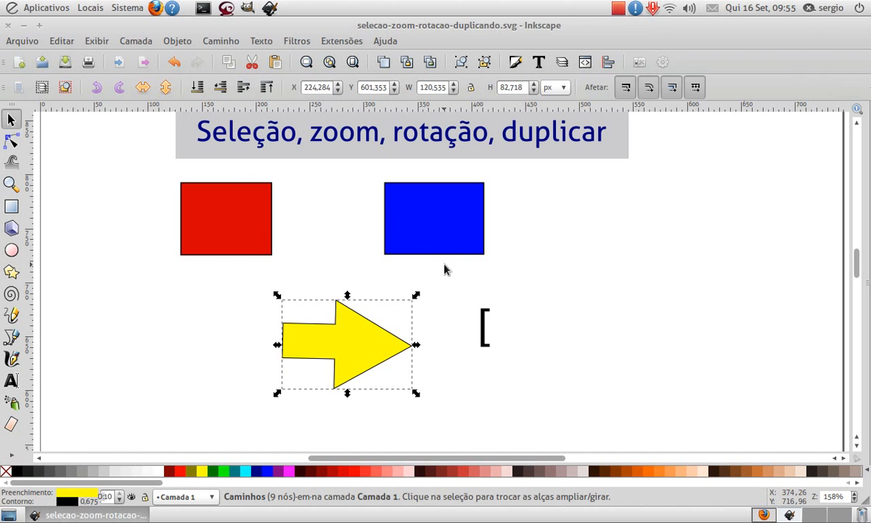
{"action": "key", "text": "Escape"}
- Change the bracket text beside the arrow to "ctrl + [" and clear the selection
{"action": "left_click", "coordinate": [485, 333]}
{"action": "key", "text": "t"}
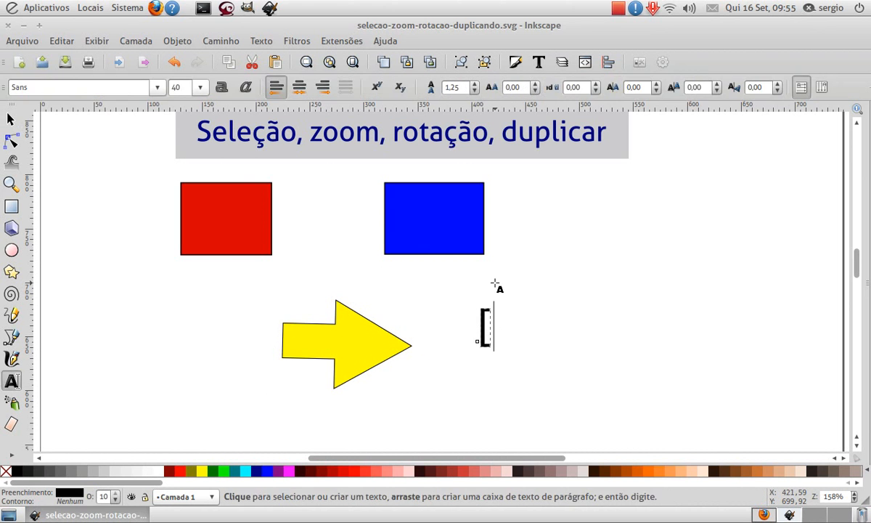
{"action": "key", "text": "Left"}
{"action": "type", "text": "ctrl"}
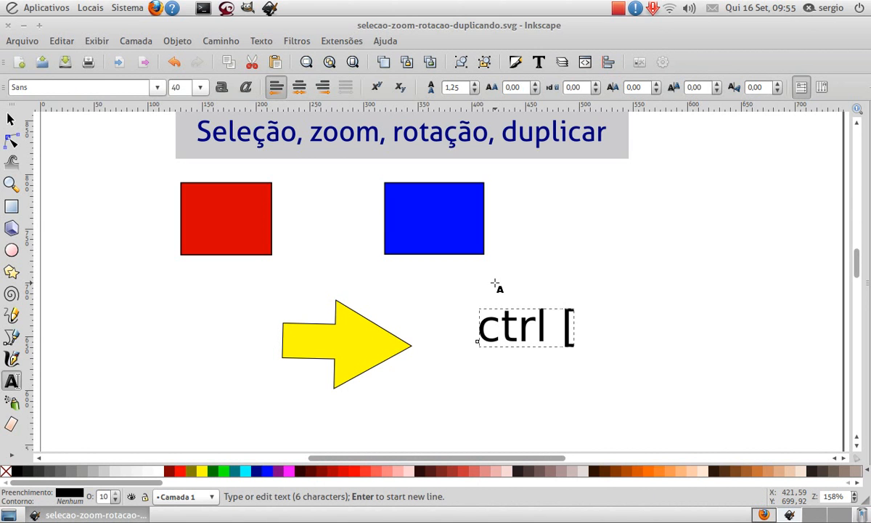
{"action": "type", "text": " _"}
{"action": "key", "text": "BackSpace"}
{"action": "key", "text": "BackSpace"}
{"action": "type", "text": "+"}
{"action": "key", "text": "F1"}
{"action": "key", "text": "Escape"}
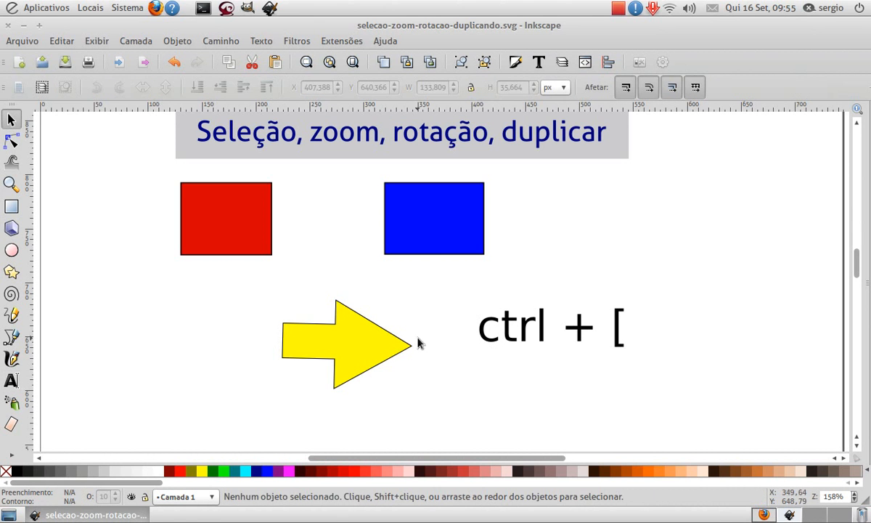